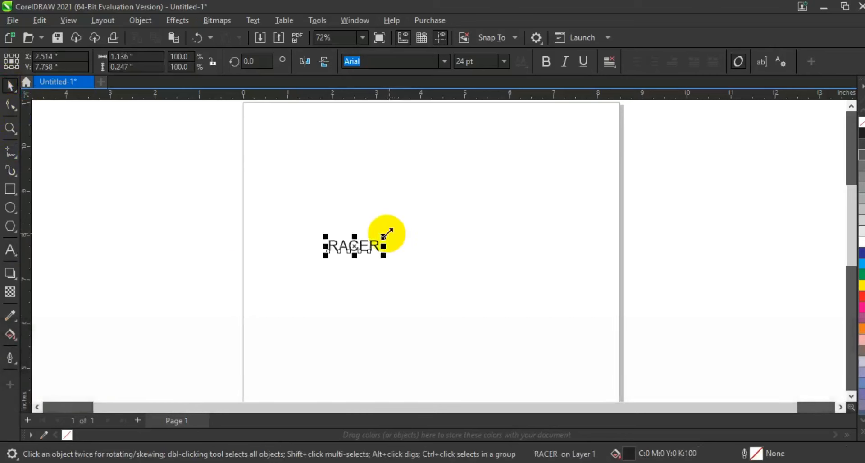
Set the RACER text in the Geometr415 Blk BT font and enlarge it about its centre to about 140 pt
{"action": "left_click", "coordinate": [442, 63]}
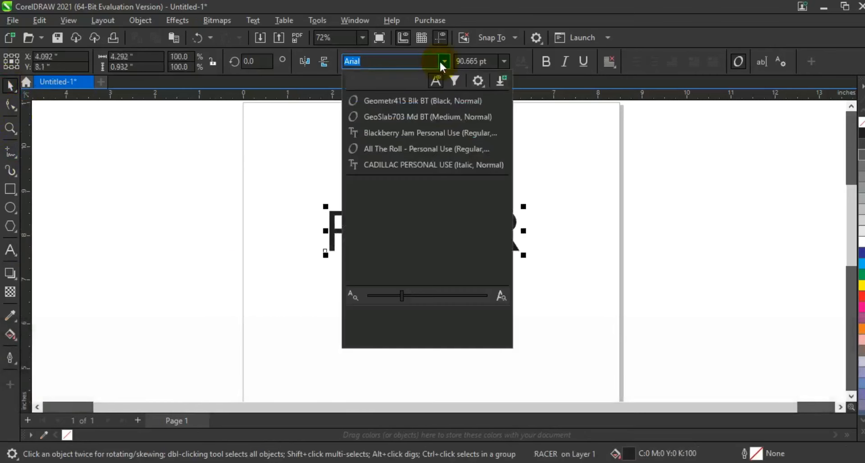
{"action": "left_click", "coordinate": [415, 102]}
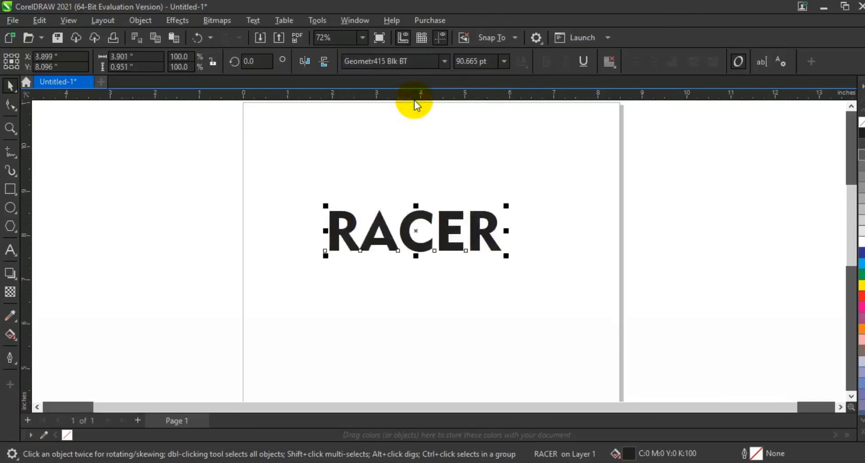
{"action": "left_click_drag", "start_coordinate": [507, 256], "coordinate": [554, 284]}
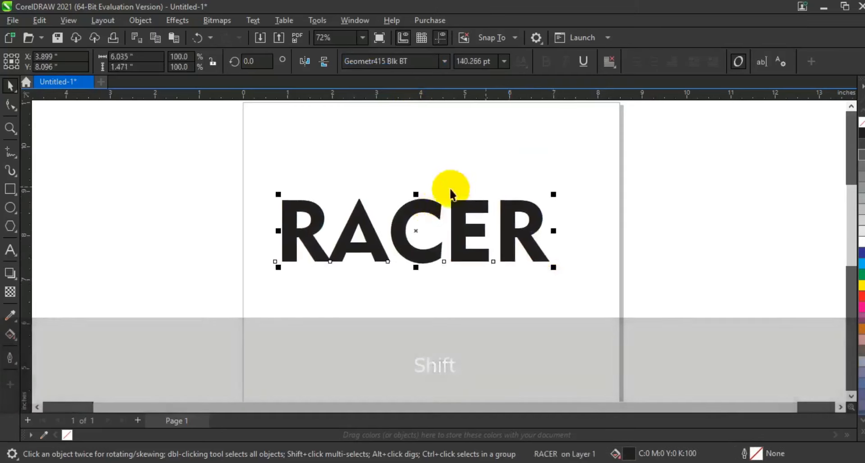
Skew the RACER text horizontally so the letters slant forward, to an overall width of about 6.17 inches
{"action": "left_click", "coordinate": [420, 203]}
{"action": "left_click_drag", "start_coordinate": [419, 195], "coordinate": [438, 200]}
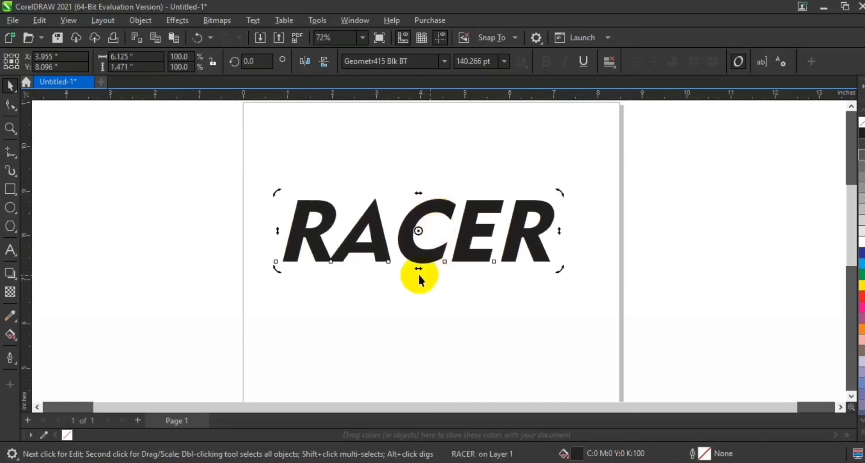
{"action": "left_click_drag", "start_coordinate": [418, 271], "coordinate": [413, 273]}
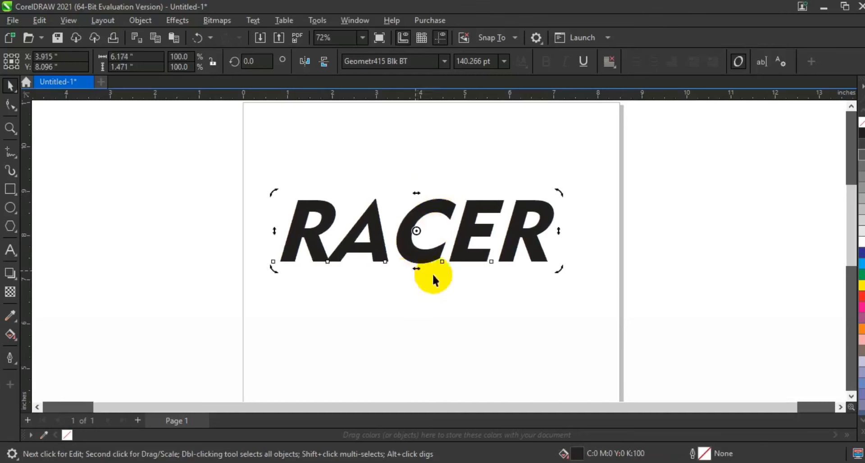
Convert the slanted RACER text to curves
{"action": "left_click", "coordinate": [11, 130]}
{"action": "left_click_drag", "start_coordinate": [253, 146], "coordinate": [638, 299]}
{"action": "left_click", "coordinate": [10, 85]}
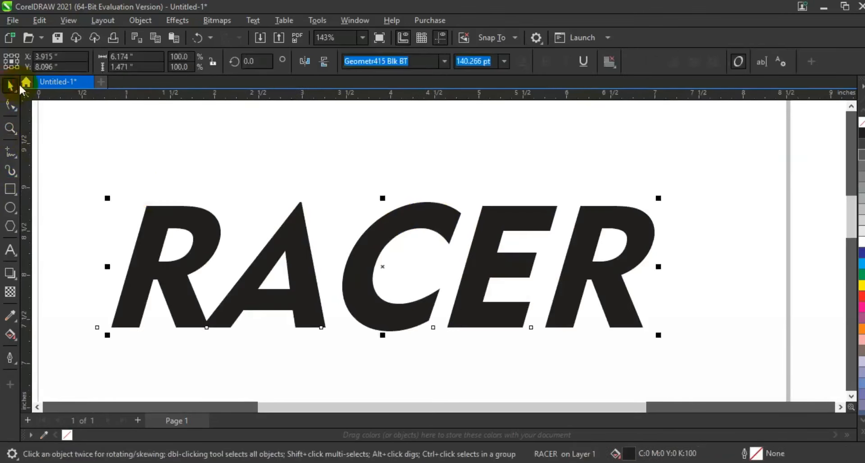
{"action": "key", "text": "ctrl+q"}
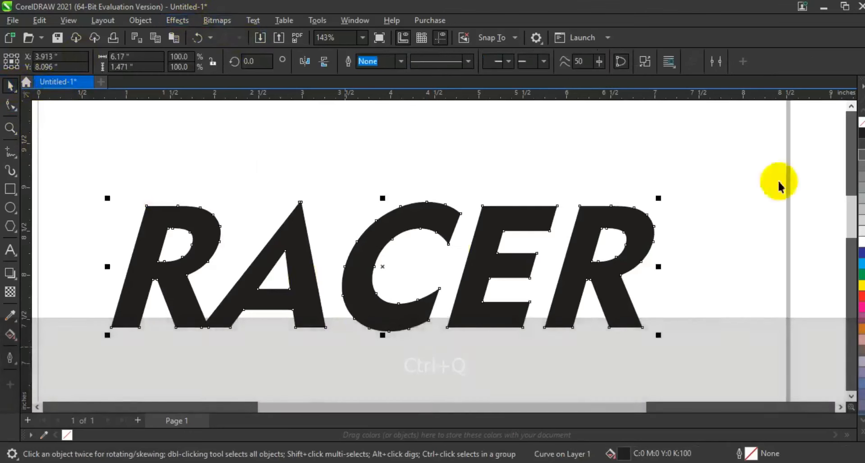
Give the RACER curves a black 2.0 pt outline and remove their fill
{"action": "right_click", "coordinate": [860, 131]}
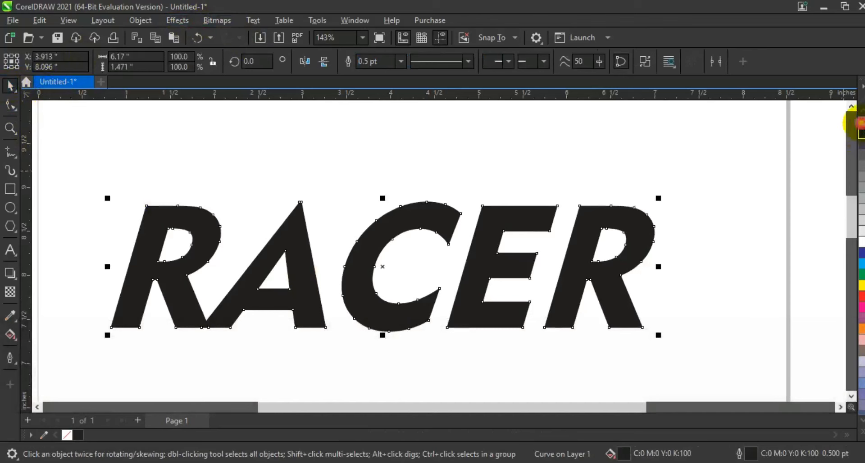
{"action": "left_click", "coordinate": [861, 122]}
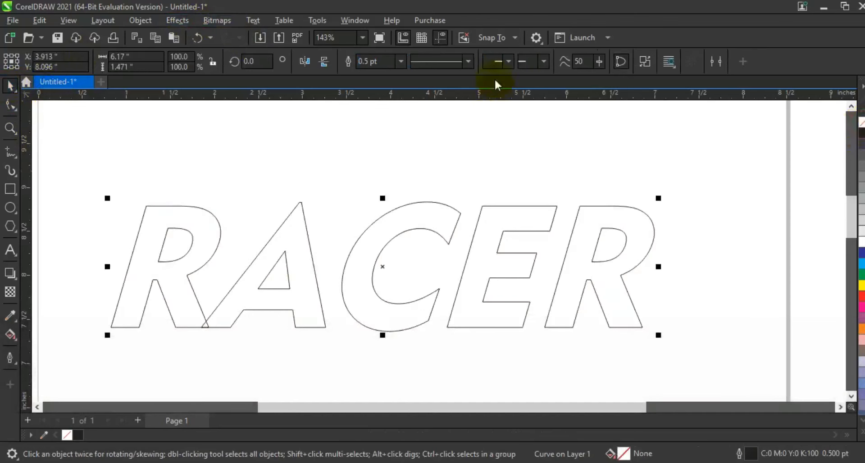
{"action": "left_click", "coordinate": [401, 62]}
{"action": "left_click", "coordinate": [379, 132]}
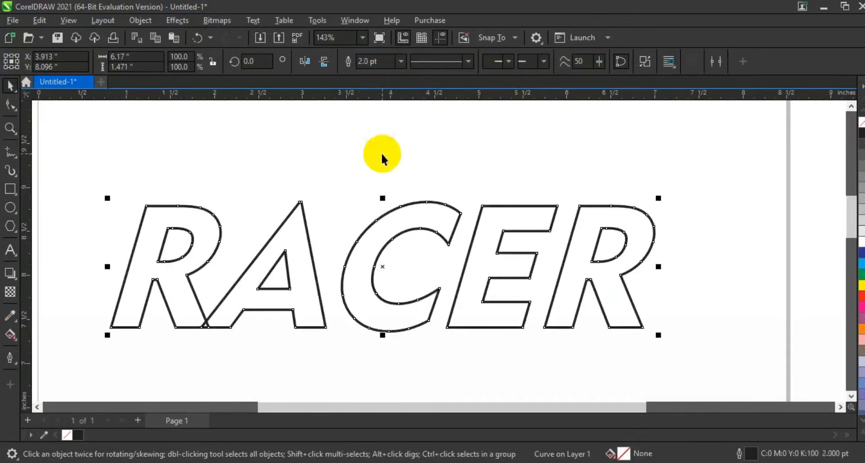
Break the RACER curve apart into separate letter shapes
{"action": "left_click", "coordinate": [10, 133]}
{"action": "left_click_drag", "start_coordinate": [89, 176], "coordinate": [742, 352]}
{"action": "left_click", "coordinate": [10, 86]}
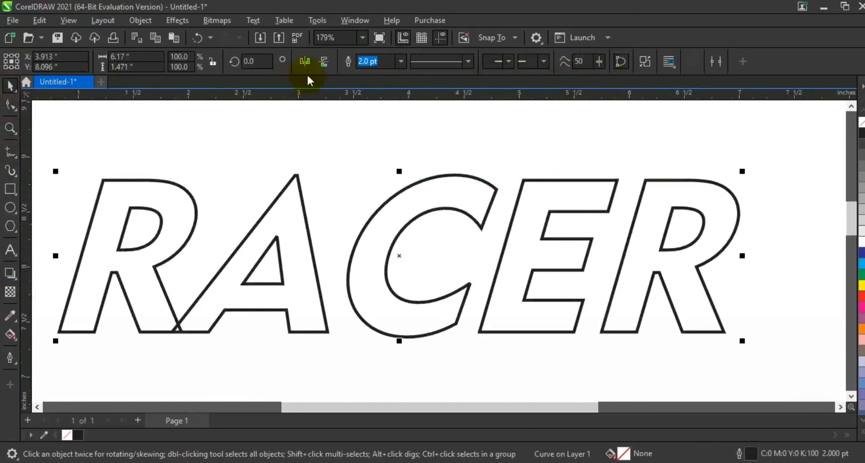
{"action": "left_click", "coordinate": [480, 225]}
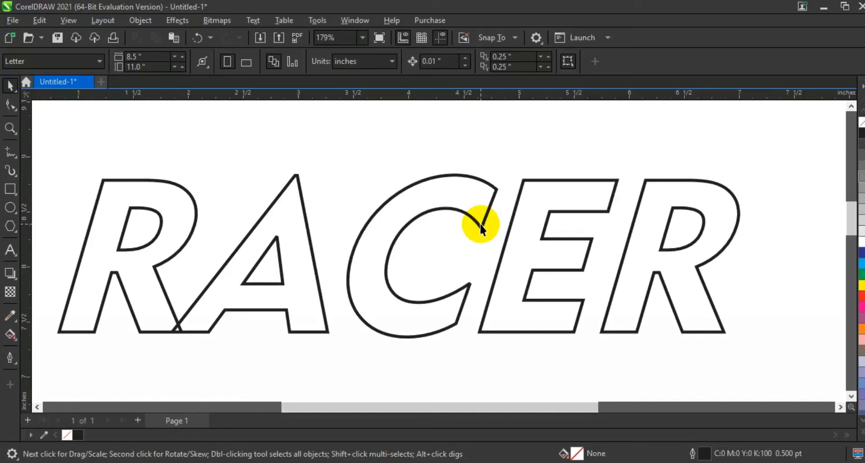
{"action": "left_click", "coordinate": [481, 228]}
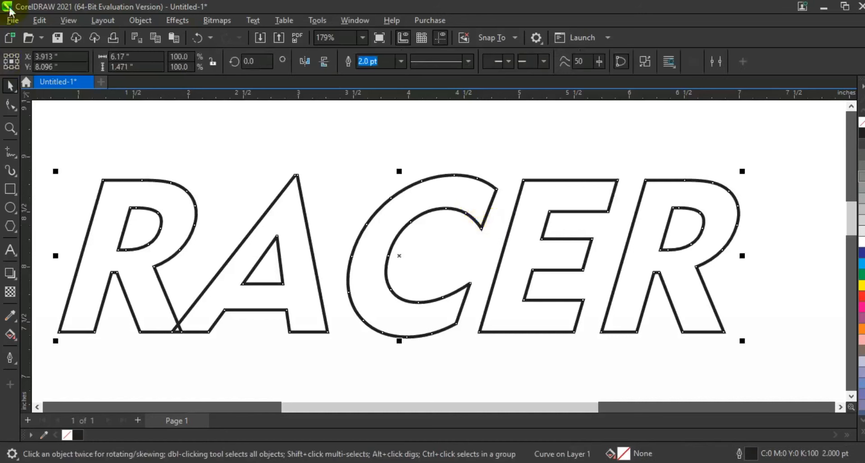
{"action": "left_click", "coordinate": [143, 20]}
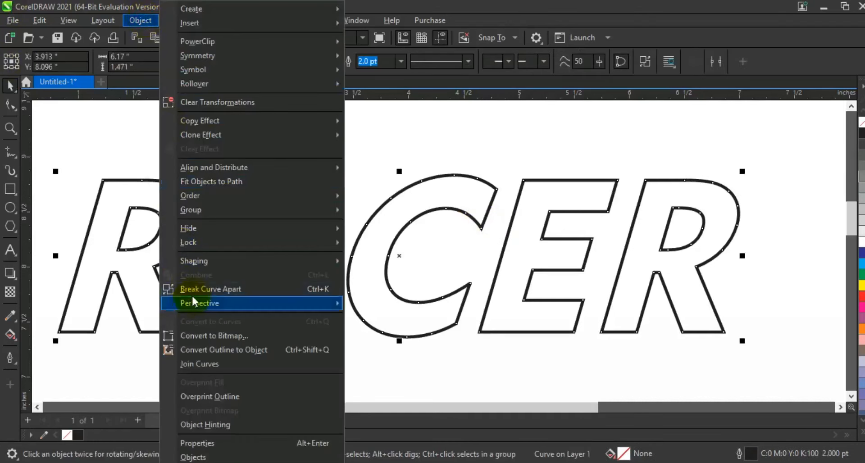
{"action": "left_click", "coordinate": [191, 291]}
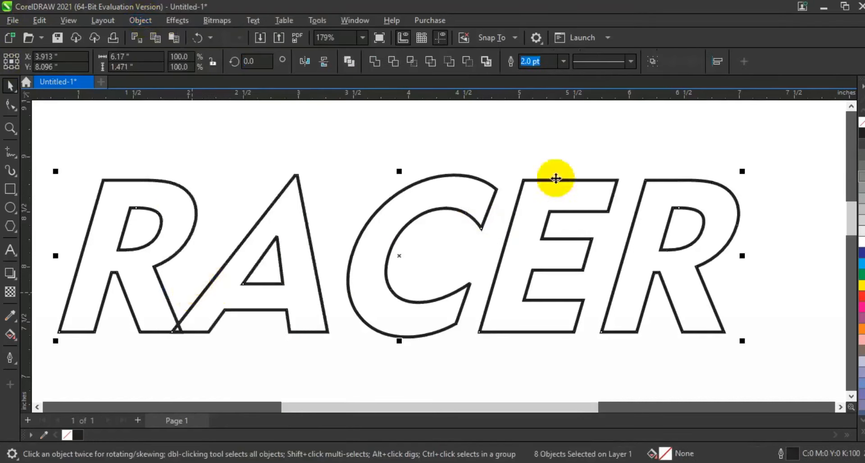
Adjust the letter spacing: shift the A right until it clears the first R, and move the E and last R slightly left
{"action": "left_click", "coordinate": [197, 174]}
{"action": "left_click_drag", "start_coordinate": [168, 122], "coordinate": [351, 374]}
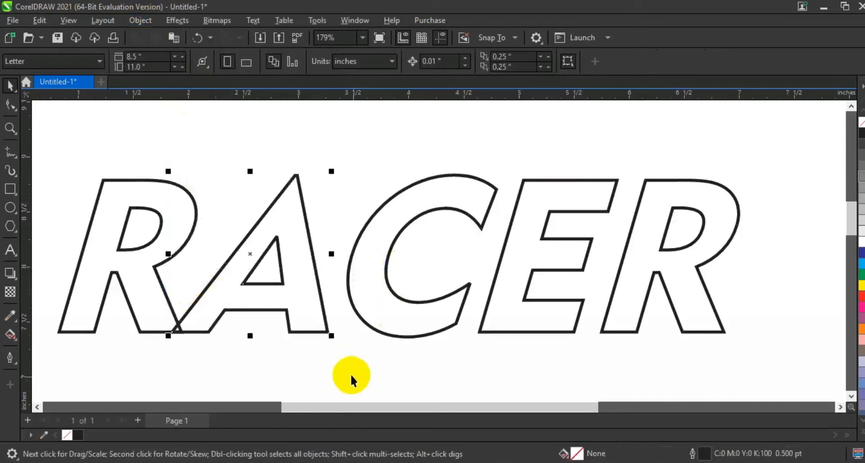
{"action": "left_click_drag", "start_coordinate": [242, 255], "coordinate": [259, 255]}
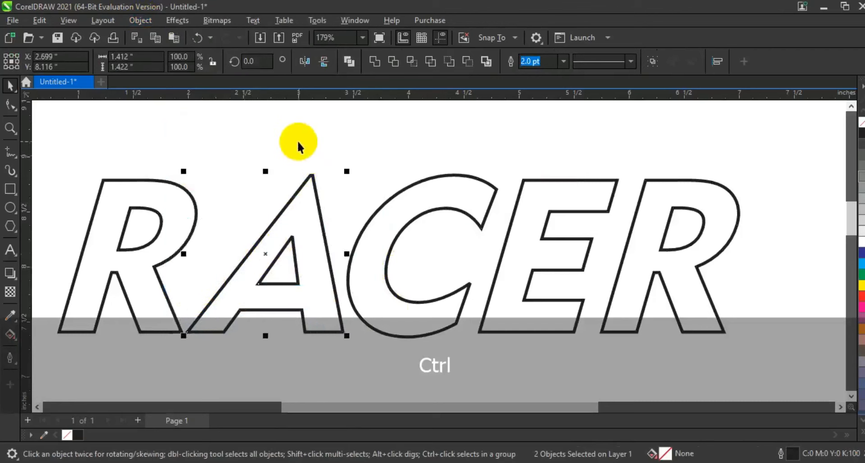
{"action": "left_click", "coordinate": [299, 141]}
{"action": "left_click_drag", "start_coordinate": [785, 149], "coordinate": [488, 342]}
{"action": "left_click_drag", "start_coordinate": [610, 256], "coordinate": [598, 256]}
{"action": "left_click_drag", "start_coordinate": [755, 165], "coordinate": [535, 388]}
{"action": "mouse_move", "coordinate": [648, 259]}
{"action": "left_mouse_down"}
{"action": "mouse_move", "coordinate": [657, 251]}
{"action": "mouse_move", "coordinate": [642, 255]}
{"action": "left_mouse_up"}
Combine all the letter shapes into one curve and add a single inside contour with an offset of about 0.065 inches
{"action": "left_click_drag", "start_coordinate": [757, 140], "coordinate": [42, 353]}
{"action": "left_click", "coordinate": [350, 62]}
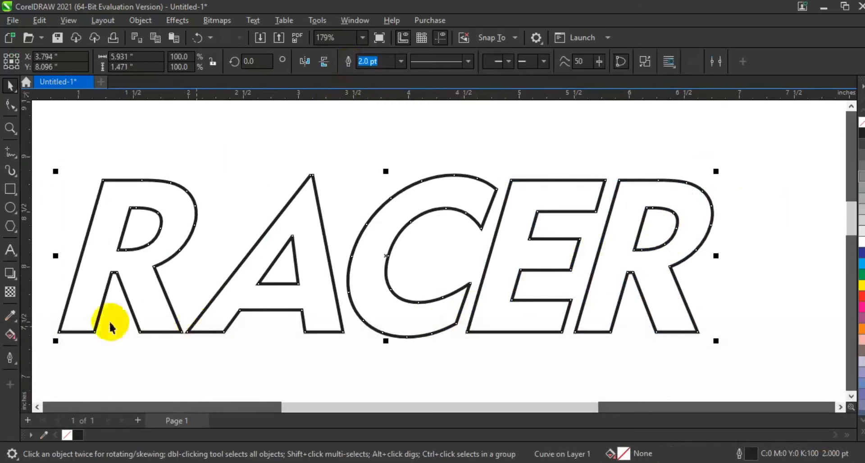
{"action": "left_click", "coordinate": [15, 277]}
{"action": "left_click", "coordinate": [58, 288]}
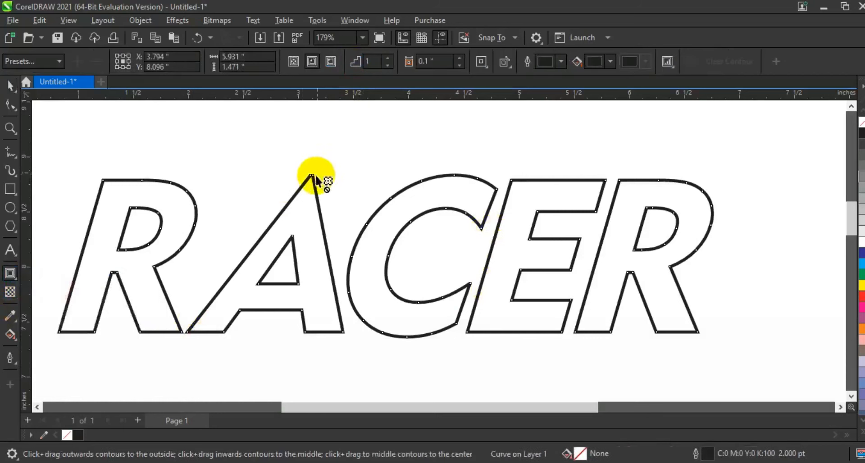
{"action": "left_click_drag", "start_coordinate": [317, 179], "coordinate": [313, 183]}
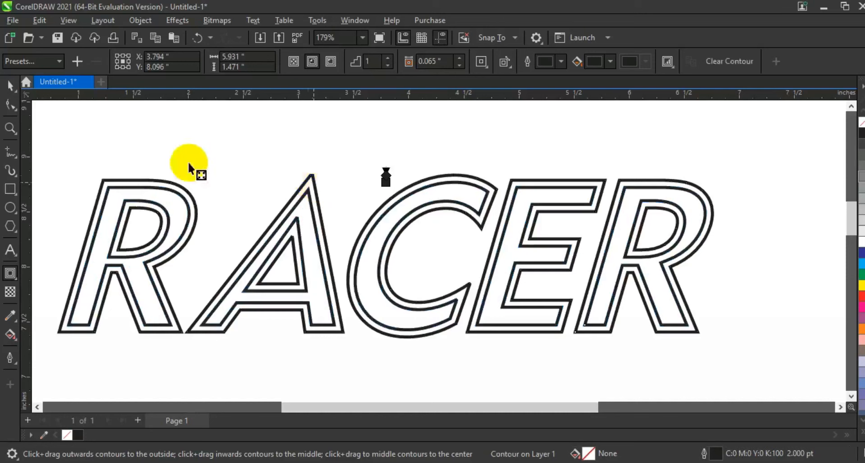
Break the contour apart from the lettering and recolour the inner contour's outline red
{"action": "left_click", "coordinate": [8, 86]}
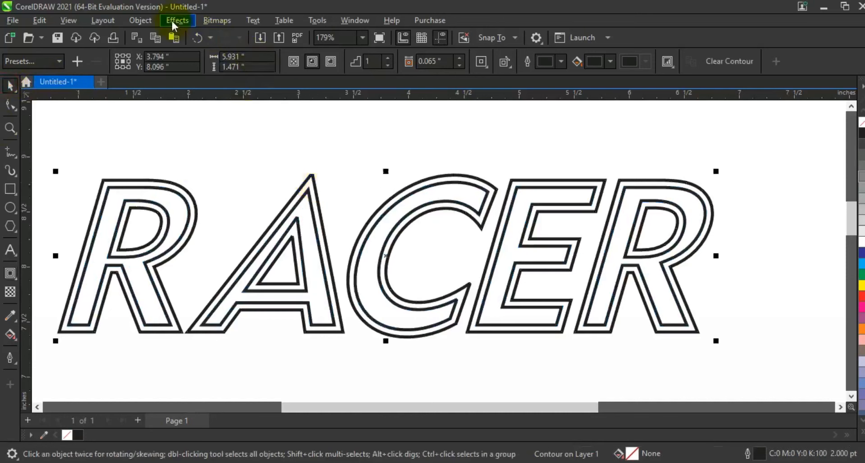
{"action": "left_click", "coordinate": [141, 20]}
{"action": "left_click", "coordinate": [208, 284]}
{"action": "left_click", "coordinate": [296, 145]}
{"action": "left_click", "coordinate": [311, 199]}
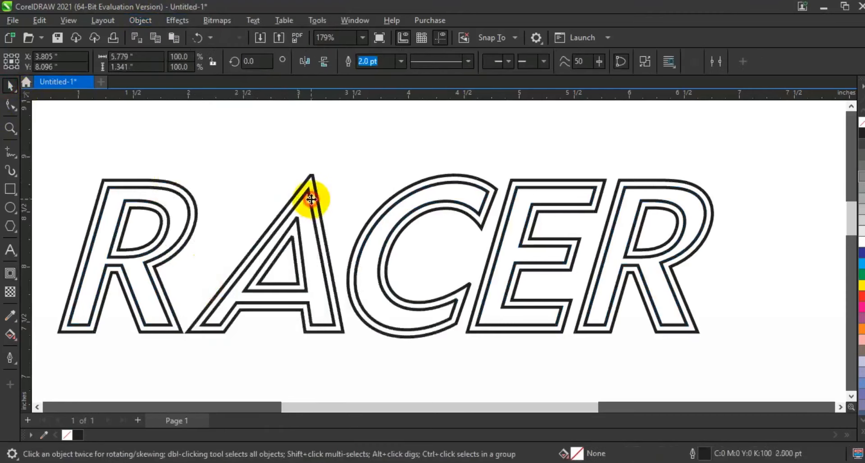
{"action": "right_click", "coordinate": [861, 298]}
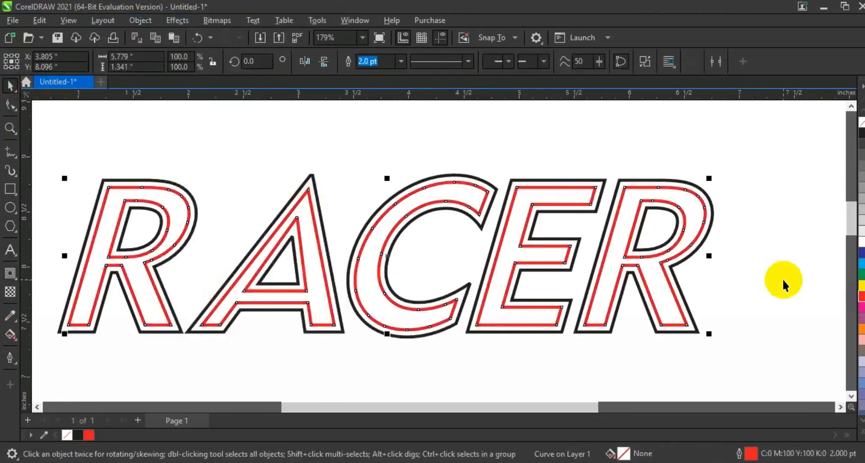
{"action": "left_click", "coordinate": [468, 63]}
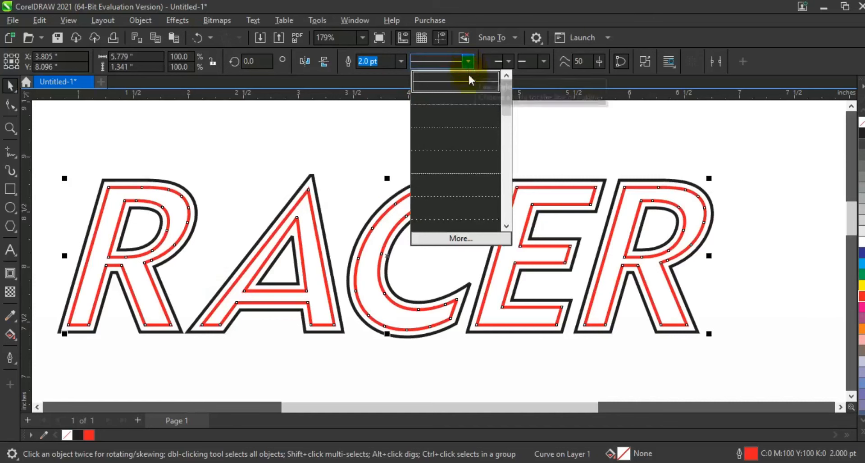
{"action": "left_click", "coordinate": [450, 211]}
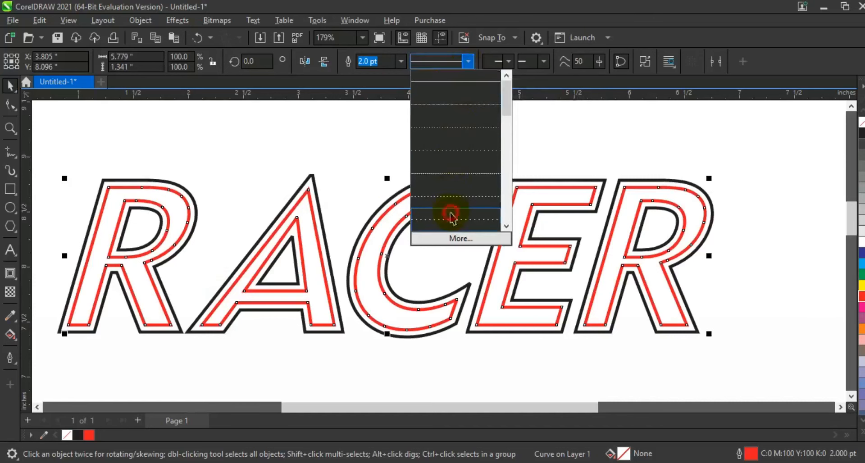
{"action": "left_click", "coordinate": [469, 63]}
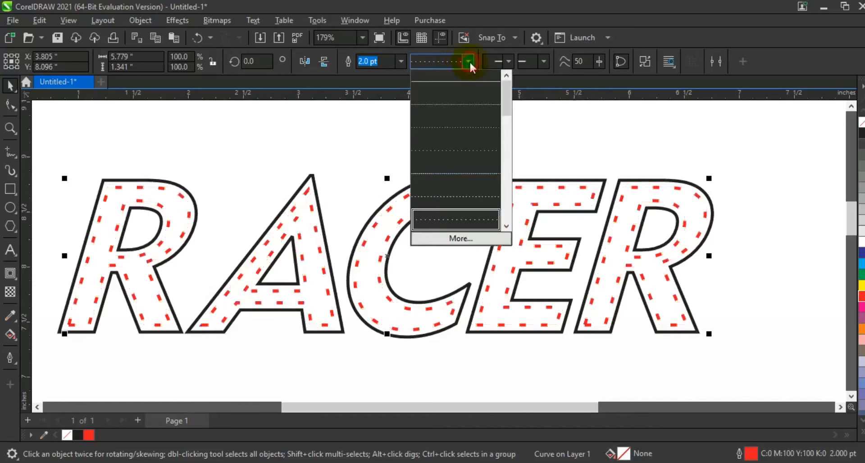
{"action": "left_click", "coordinate": [470, 130]}
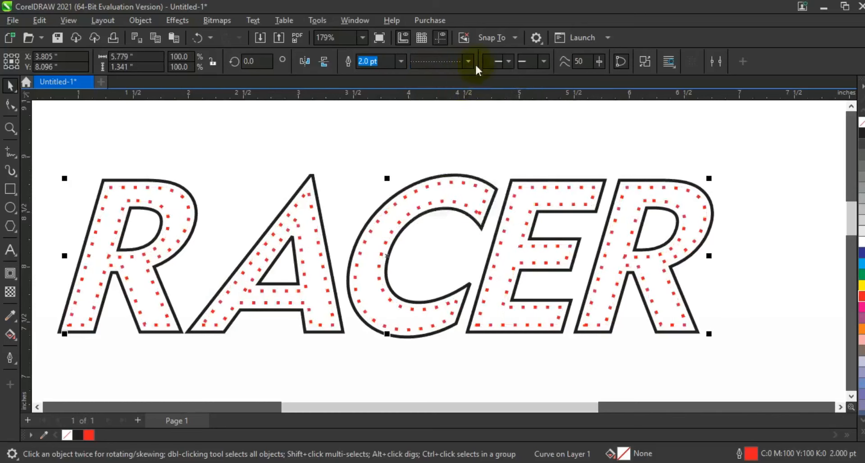
{"action": "key", "text": "ctrl+z"}
{"action": "key", "text": "ctrl+z"}
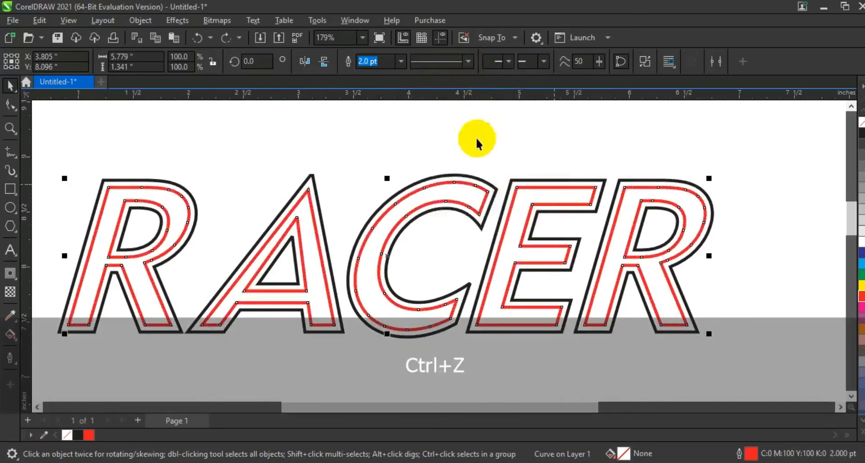
Apply a dashed line style with longer dashes to the red inner outline and set its width to 1.0 pt
{"action": "left_click", "coordinate": [467, 62]}
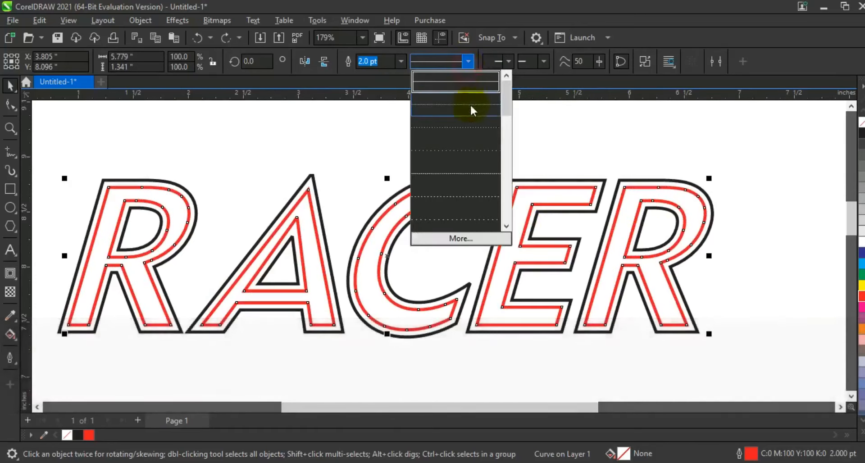
{"action": "left_click_drag", "start_coordinate": [508, 93], "coordinate": [510, 112]}
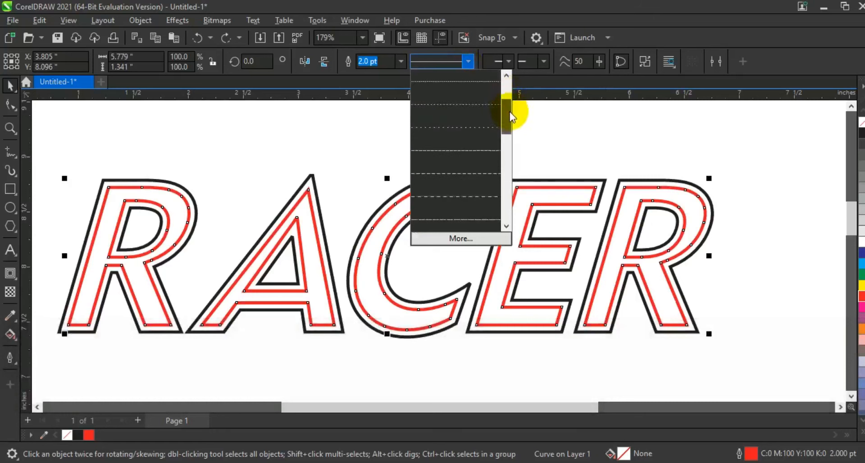
{"action": "left_click", "coordinate": [452, 170]}
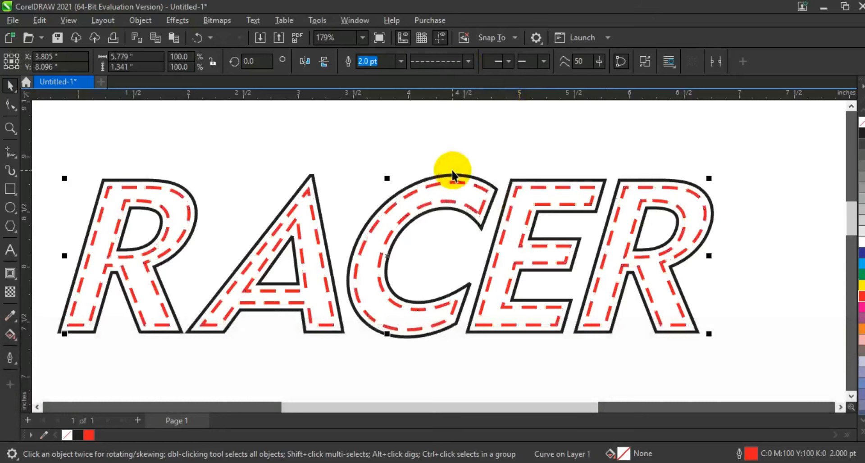
{"action": "left_click", "coordinate": [401, 60]}
{"action": "left_click", "coordinate": [382, 113]}
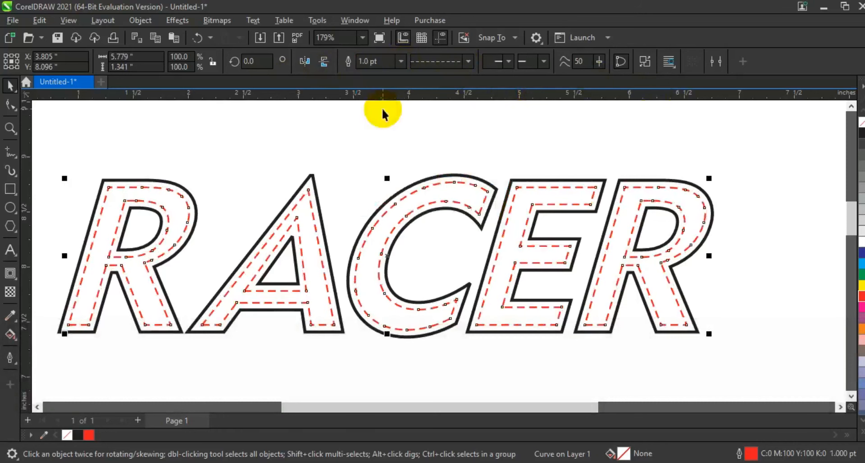
{"action": "left_click", "coordinate": [437, 128]}
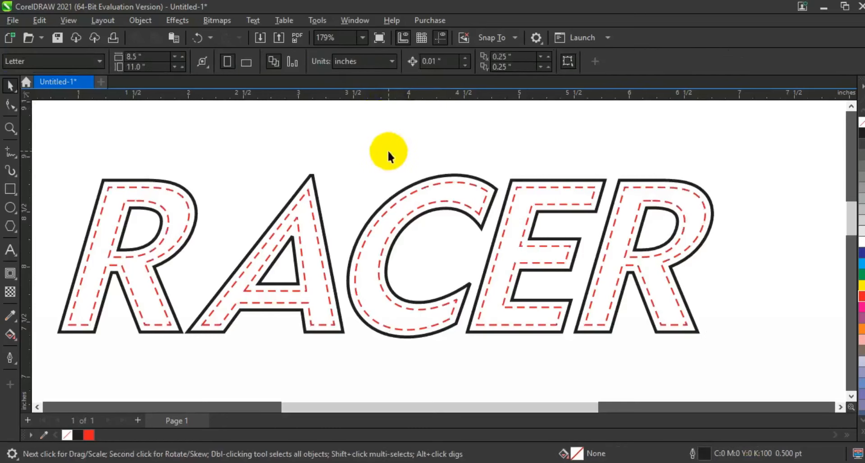
Duplicate the black-outlined RACER lettering about 1.68 inches straight below the original and fill the copy with red
{"action": "key", "text": "F3"}
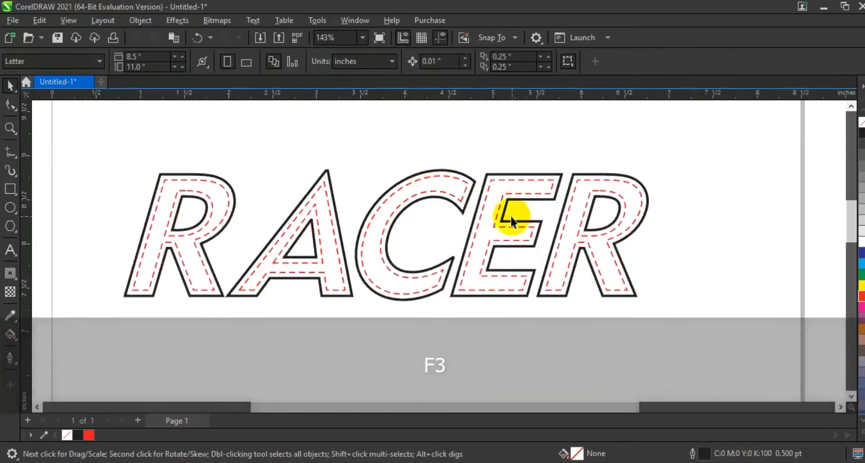
{"action": "left_click", "coordinate": [471, 183]}
{"action": "key", "text": "F3"}
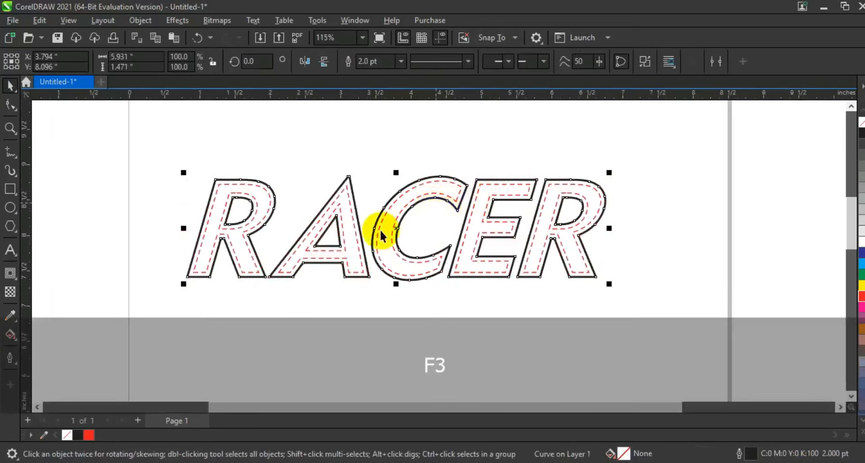
{"action": "left_click_drag", "start_coordinate": [396, 233], "coordinate": [402, 345]}
{"action": "left_click", "coordinate": [861, 296]}
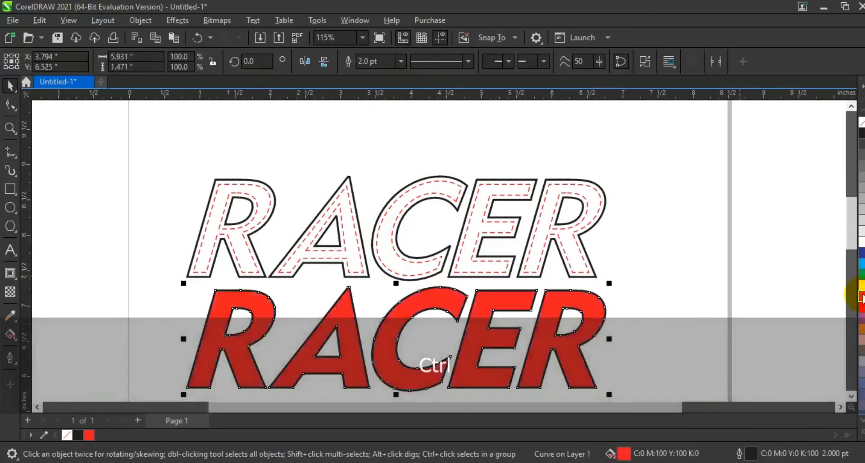
{"action": "key", "text": "shift+F2"}
{"action": "key", "text": "F3"}
{"action": "left_click_drag", "start_coordinate": [434, 286], "coordinate": [435, 296]}
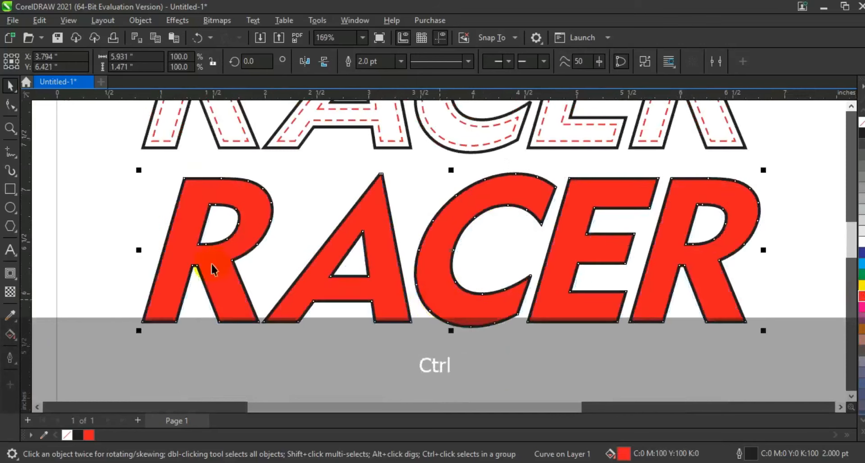
Extrude the red lettering with the parallel type receding behind the letters, offset about 0.197 inches horizontally and 0.013 inches vertically
{"action": "left_click", "coordinate": [16, 277]}
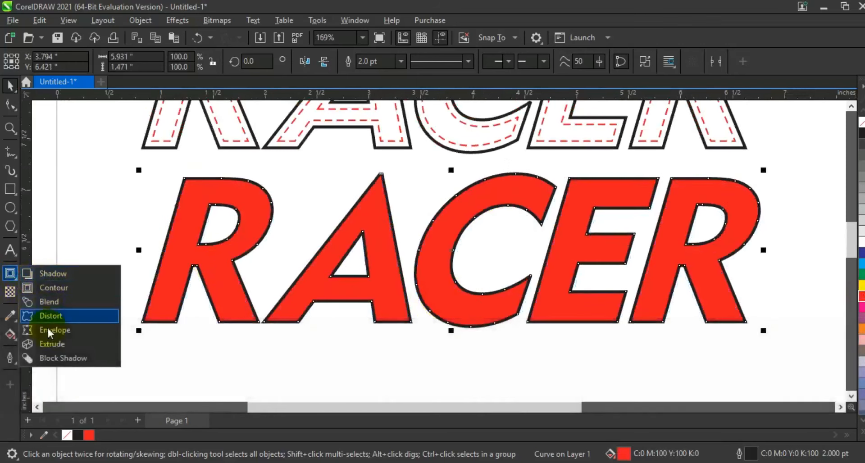
{"action": "left_click", "coordinate": [49, 343]}
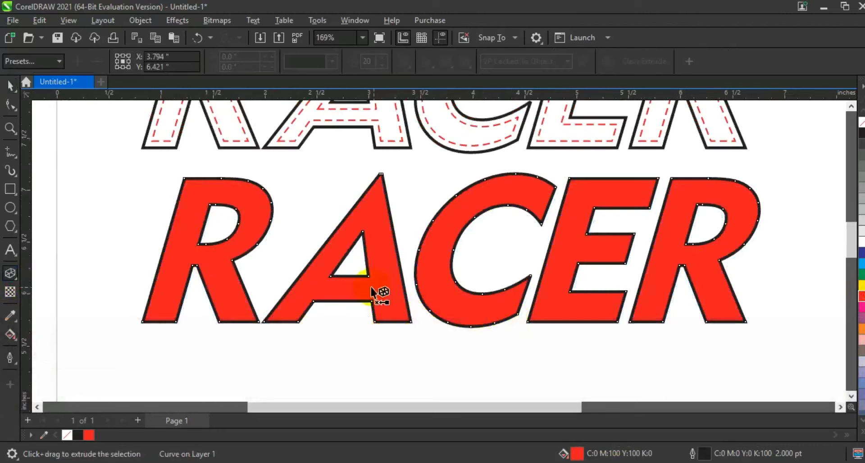
{"action": "left_click_drag", "start_coordinate": [387, 296], "coordinate": [388, 306]}
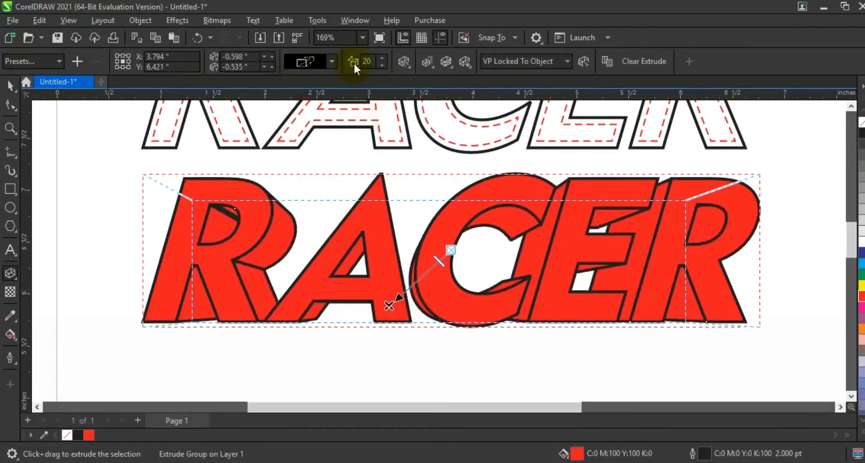
{"action": "left_click", "coordinate": [332, 62]}
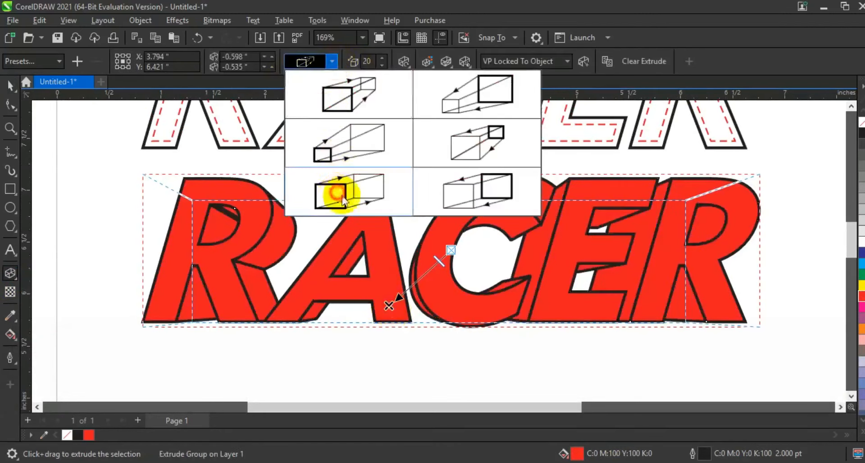
{"action": "left_click", "coordinate": [336, 193]}
{"action": "left_click_drag", "start_coordinate": [389, 306], "coordinate": [472, 250]}
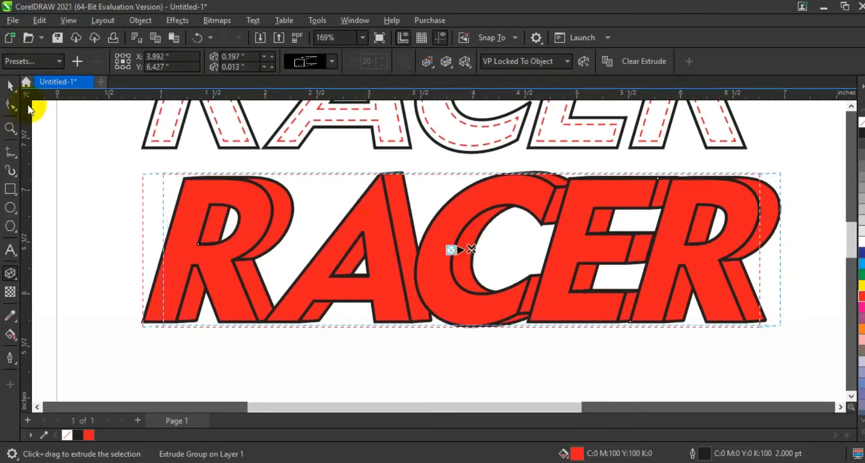
Break the extrusion apart from the red lettering and ungroup its side faces into separate objects
{"action": "left_click", "coordinate": [8, 92]}
{"action": "left_click", "coordinate": [244, 68]}
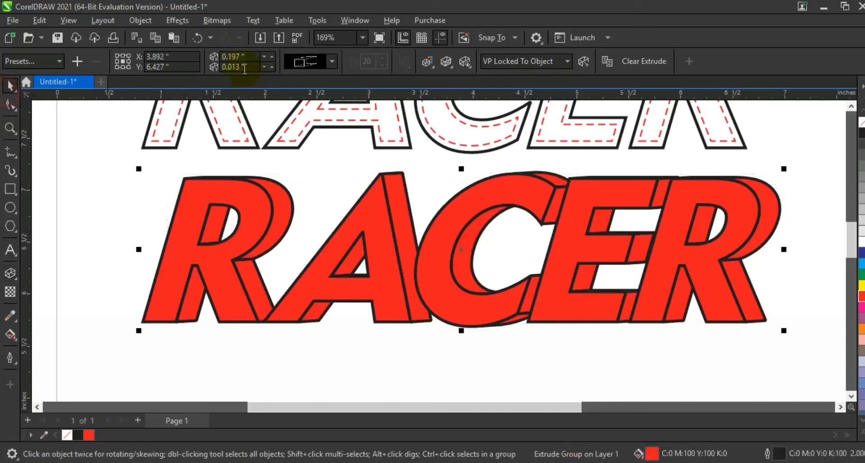
{"action": "left_click", "coordinate": [142, 22]}
{"action": "left_click", "coordinate": [177, 290]}
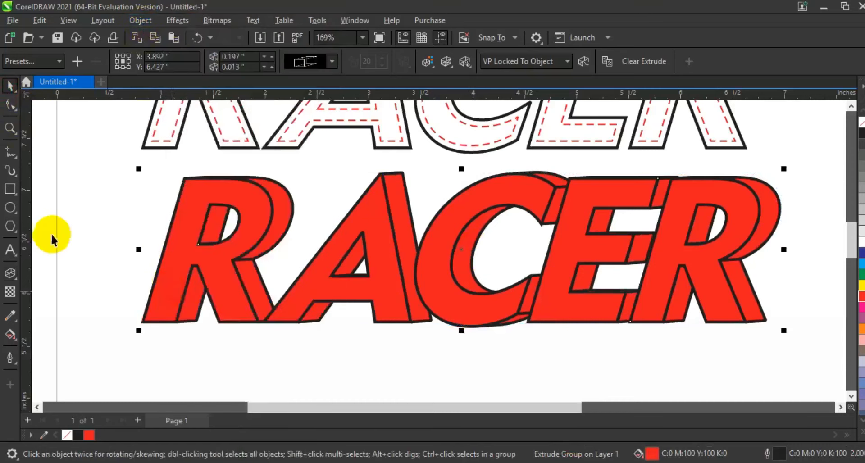
{"action": "left_click", "coordinate": [73, 233]}
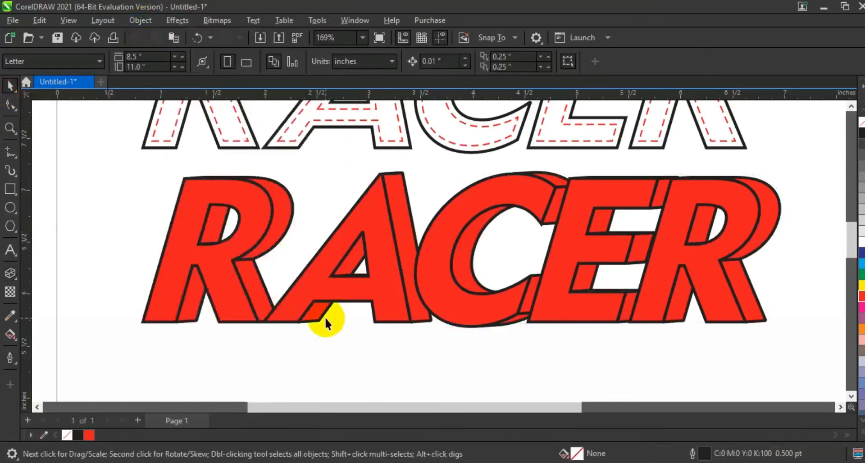
{"action": "left_click", "coordinate": [282, 225]}
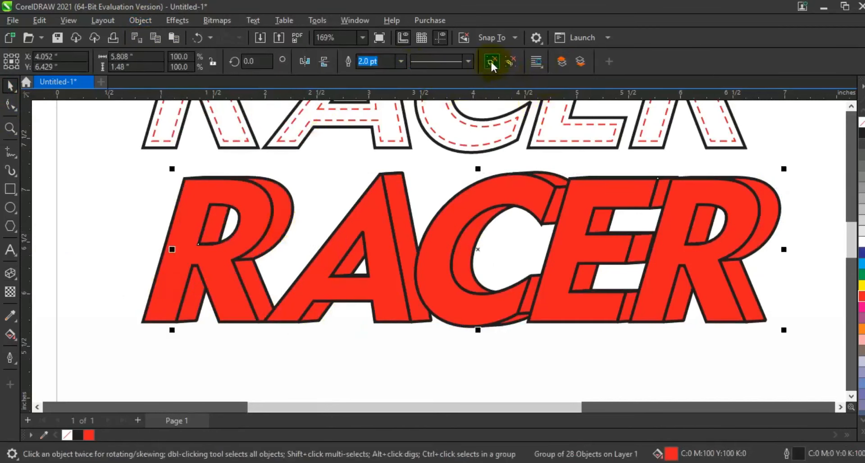
{"action": "left_click", "coordinate": [490, 61]}
{"action": "left_click", "coordinate": [53, 210]}
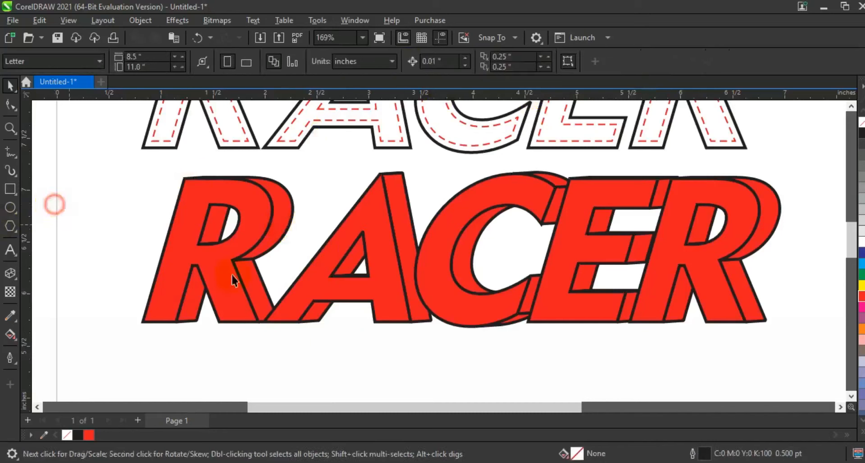
Give the first R's curved side face a diagonal linear fountain fill from black at the lower end to red at the upper end
{"action": "left_click", "coordinate": [274, 250]}
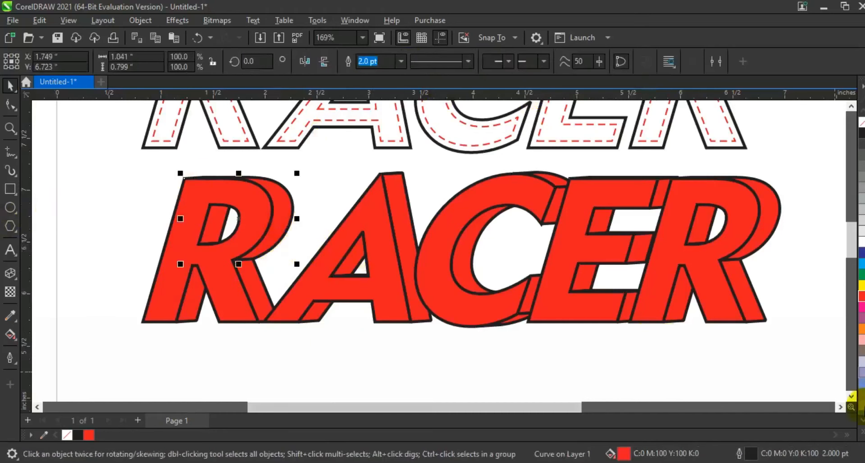
{"action": "left_click", "coordinate": [862, 434]}
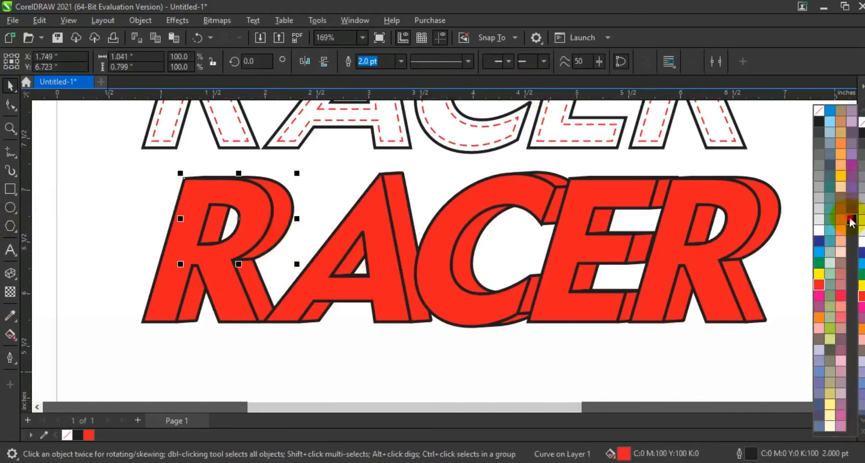
{"action": "left_click", "coordinate": [851, 220]}
{"action": "left_click", "coordinate": [19, 345]}
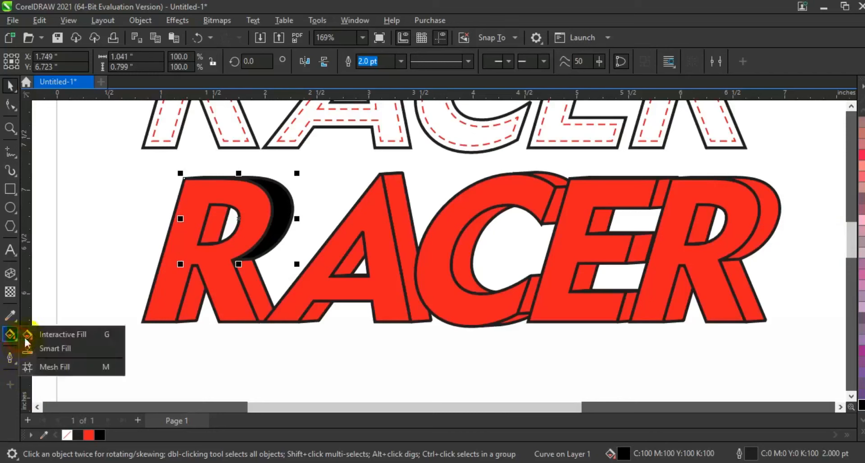
{"action": "left_click", "coordinate": [34, 333]}
{"action": "left_click_drag", "start_coordinate": [232, 272], "coordinate": [315, 186]}
{"action": "left_click_drag", "start_coordinate": [89, 435], "coordinate": [314, 201]}
{"action": "left_click", "coordinate": [231, 272]}
{"action": "left_click", "coordinate": [10, 85]}
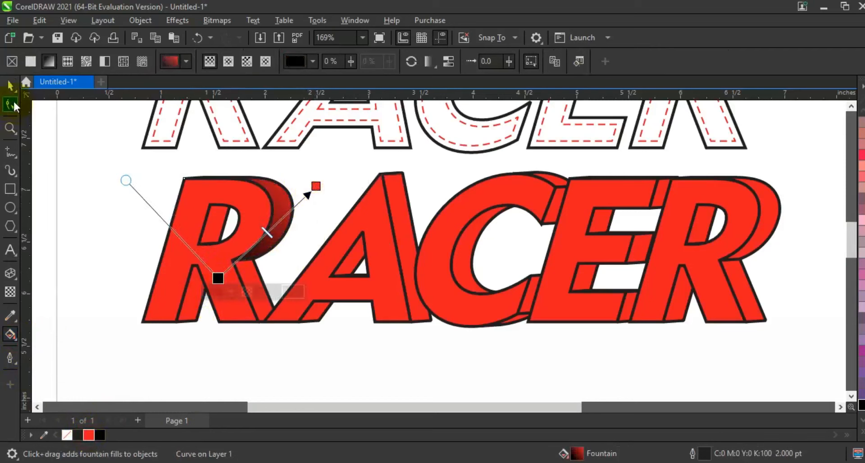
{"action": "left_click", "coordinate": [84, 273]}
Copy the fill of the first R's shaded side face to all the other extrusion faces, leaving out the front lettering
{"action": "left_click_drag", "start_coordinate": [116, 151], "coordinate": [801, 339]}
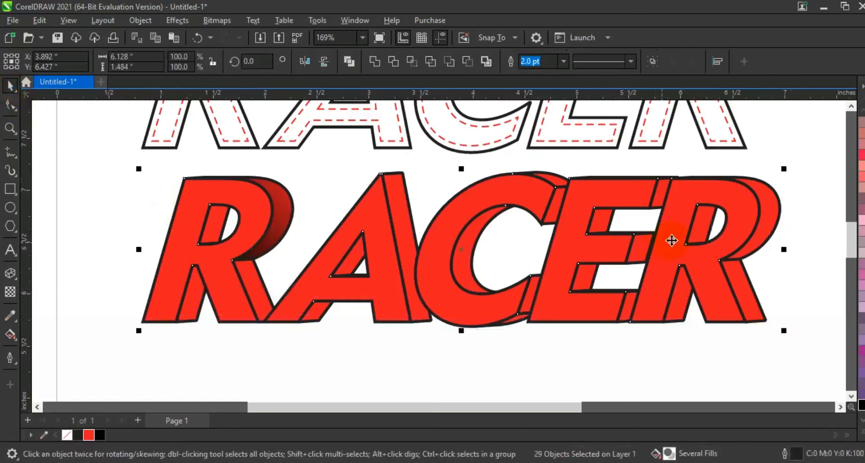
{"action": "left_click", "coordinate": [275, 208], "text": "shift"}
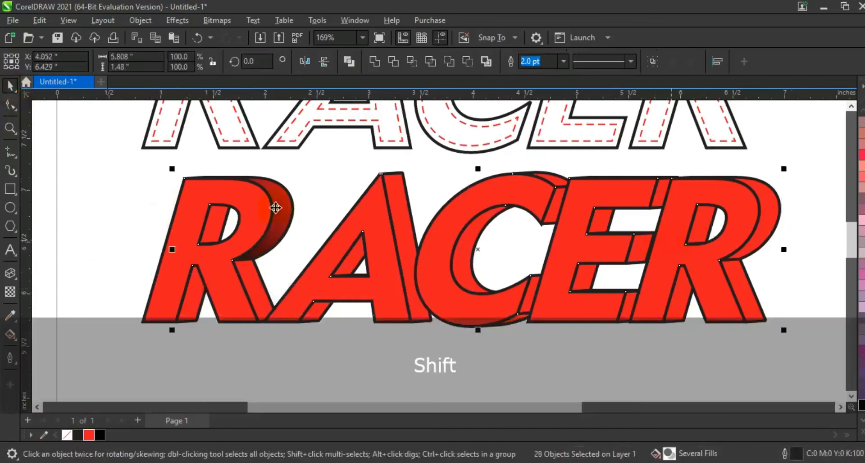
{"action": "left_click", "coordinate": [40, 20]}
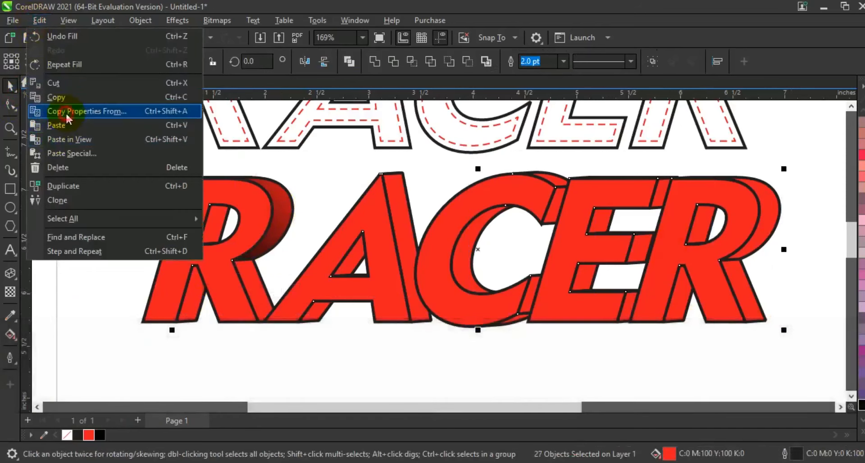
{"action": "left_click", "coordinate": [79, 112]}
{"action": "left_click", "coordinate": [322, 222]}
{"action": "left_click", "coordinate": [448, 258]}
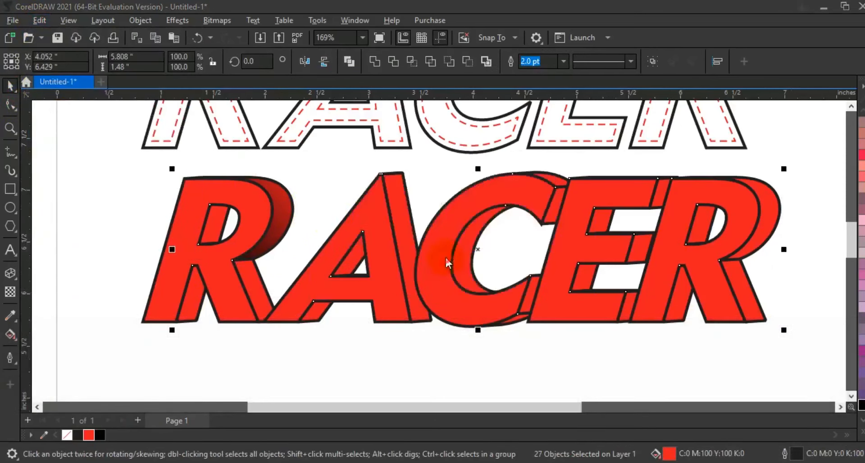
{"action": "left_click", "coordinate": [282, 203]}
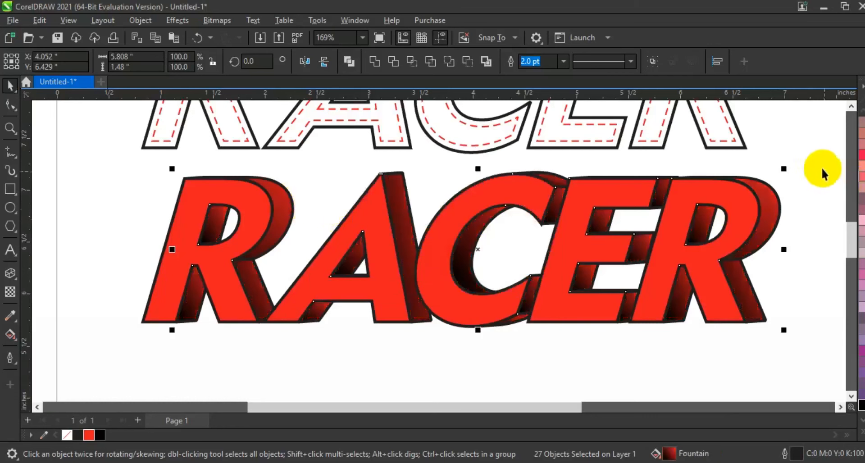
Remove the outlines from all parts of the extruded red lettering and group them together
{"action": "left_click_drag", "start_coordinate": [813, 163], "coordinate": [196, 354]}
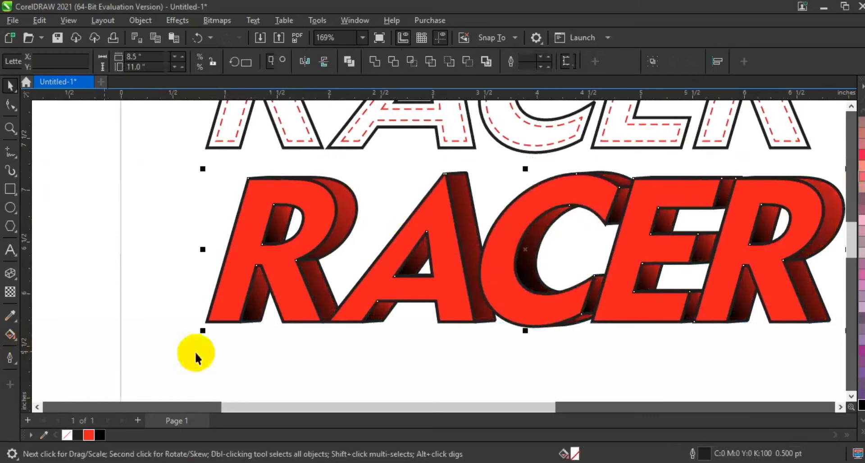
{"action": "right_click", "coordinate": [68, 435]}
{"action": "key", "text": "F3"}
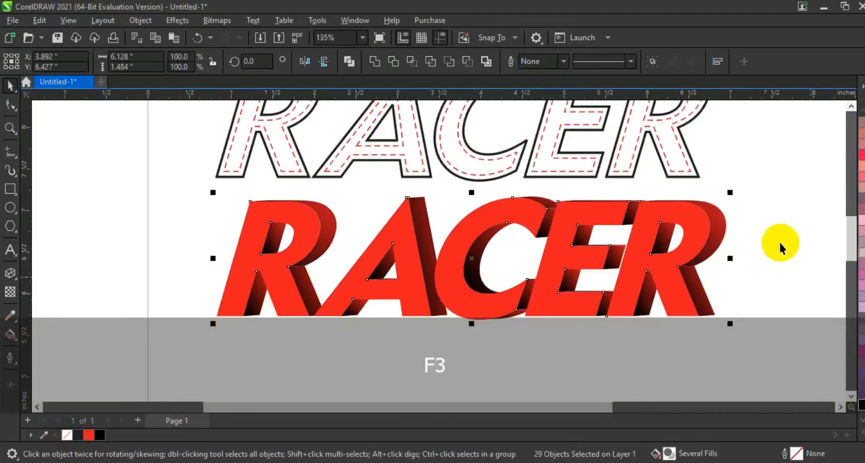
{"action": "key", "text": "ctrl+g"}
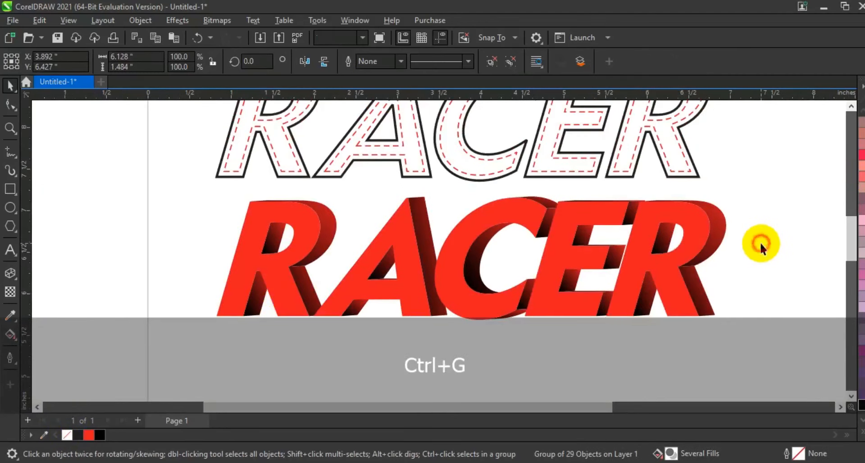
{"action": "key", "text": "F3"}
{"action": "key", "text": "Escape"}
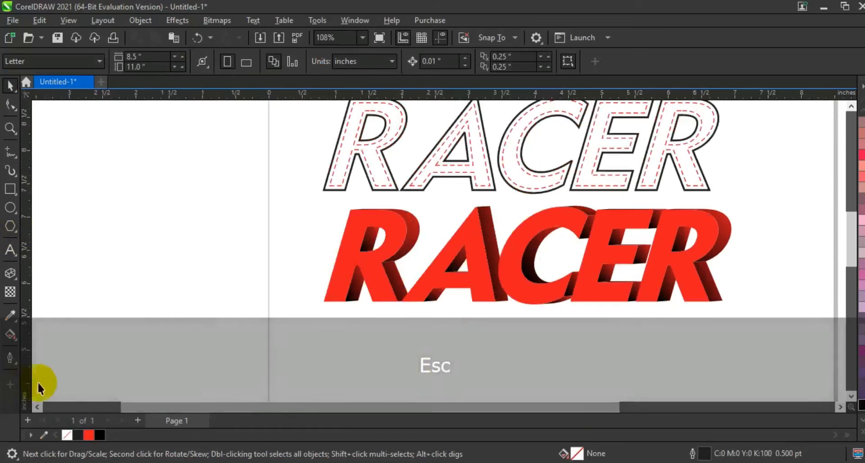
Draw a rectangle about 6.64 by 4.13 inches in the empty area beside the page, left of the lettering
{"action": "left_click", "coordinate": [37, 407]}
{"action": "left_click", "coordinate": [10, 189]}
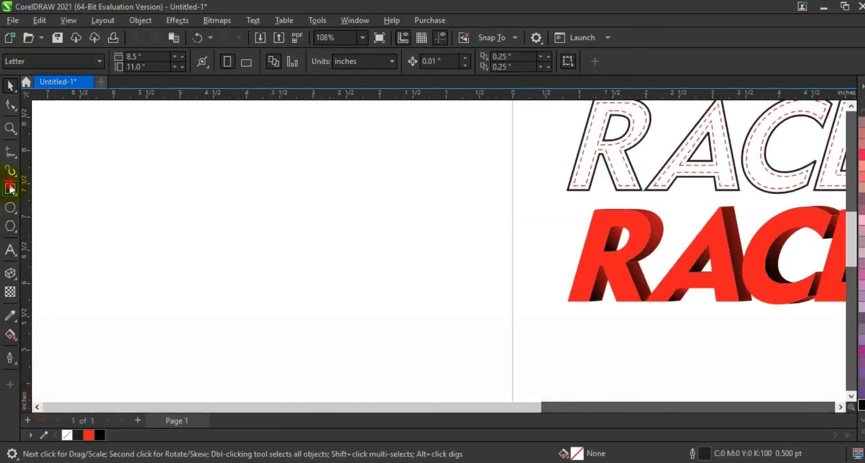
{"action": "mouse_move", "coordinate": [60, 105]}
{"action": "left_mouse_down"}
{"action": "mouse_move", "coordinate": [473, 347]}
{"action": "mouse_move", "coordinate": [502, 380]}
{"action": "left_mouse_up"}
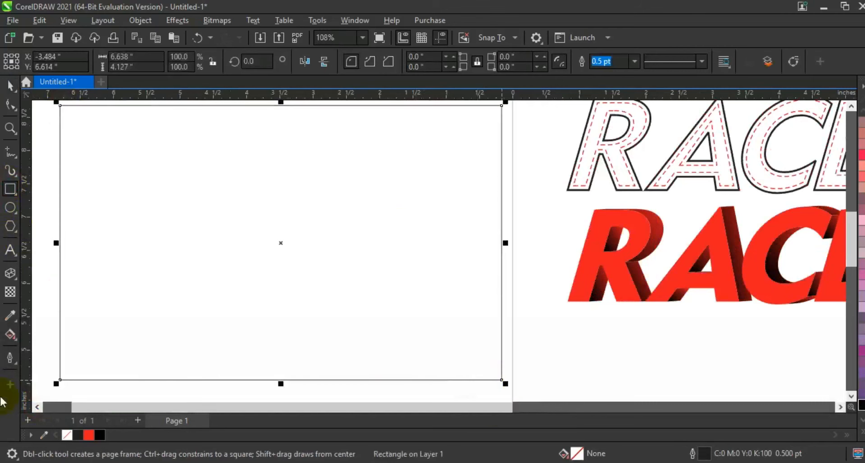
Fill the rectangle with a uniform dark navy blue of C100 M88 Y15 K59
{"action": "left_click", "coordinate": [11, 336]}
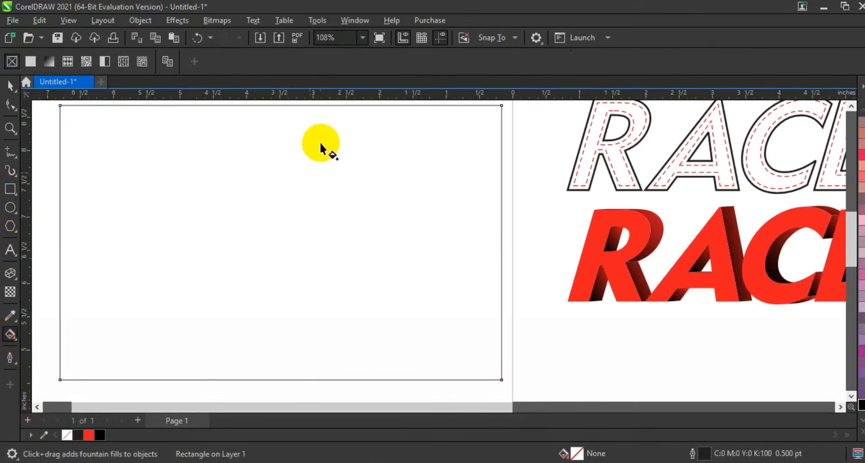
{"action": "left_click", "coordinate": [32, 62]}
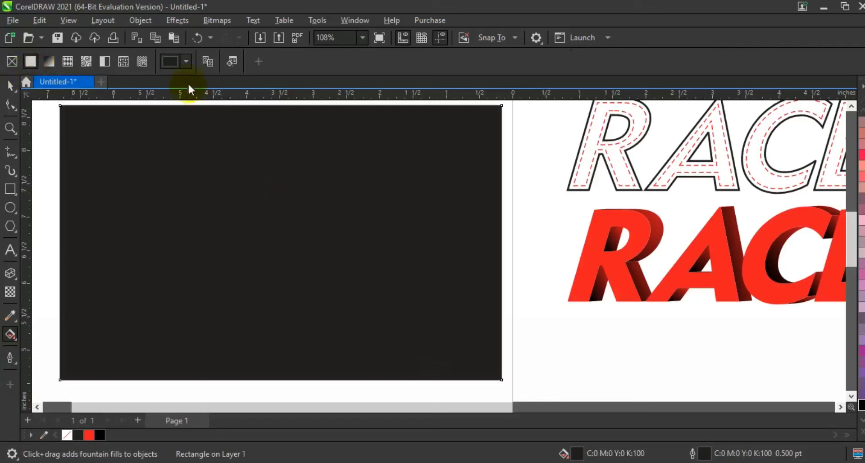
{"action": "left_click", "coordinate": [186, 61]}
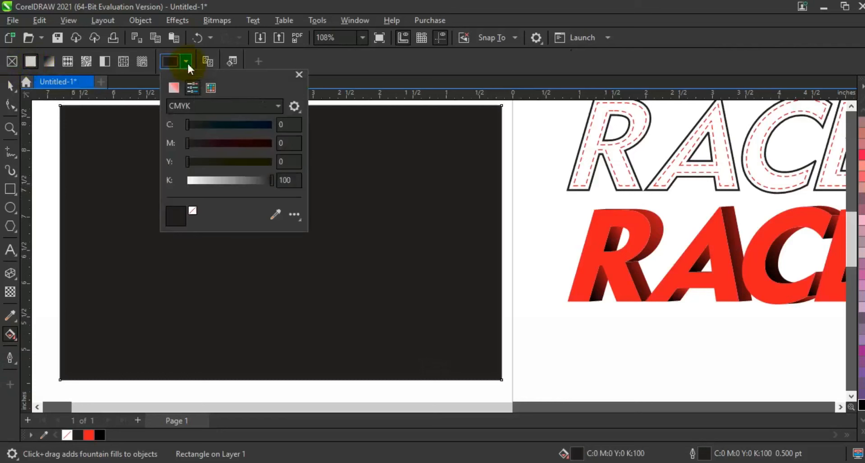
{"action": "left_click", "coordinate": [179, 90]}
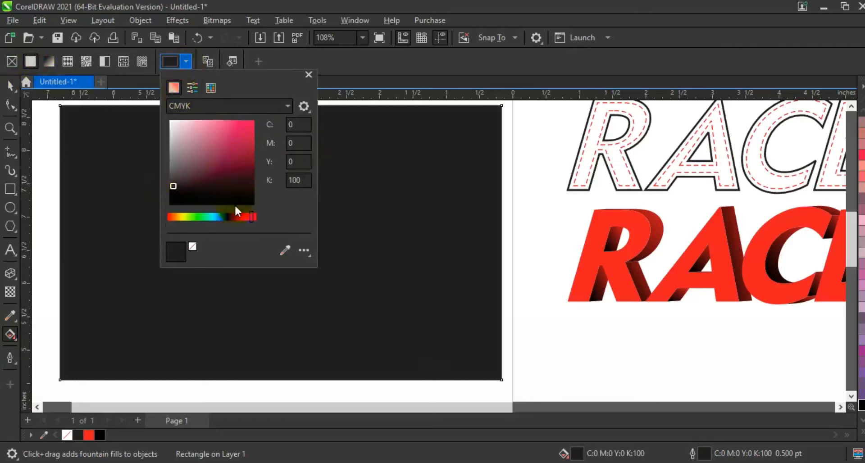
{"action": "left_click_drag", "start_coordinate": [241, 217], "coordinate": [225, 215]}
{"action": "left_click_drag", "start_coordinate": [240, 168], "coordinate": [245, 169]}
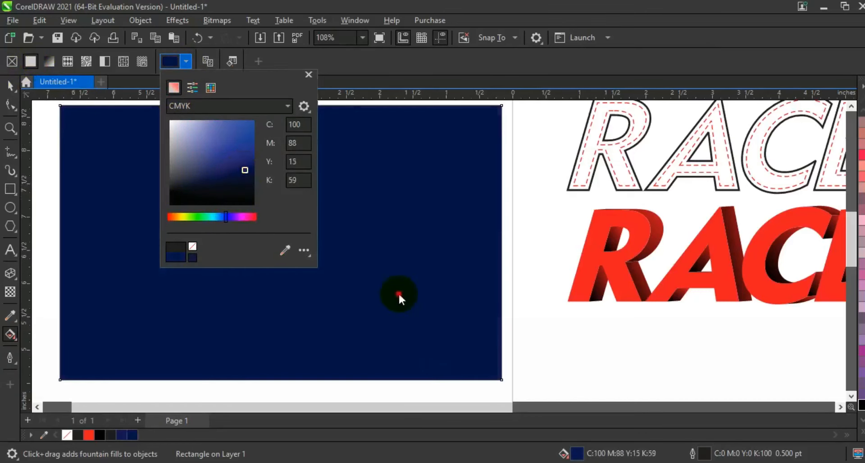
{"action": "left_click", "coordinate": [398, 294]}
{"action": "left_click", "coordinate": [10, 85]}
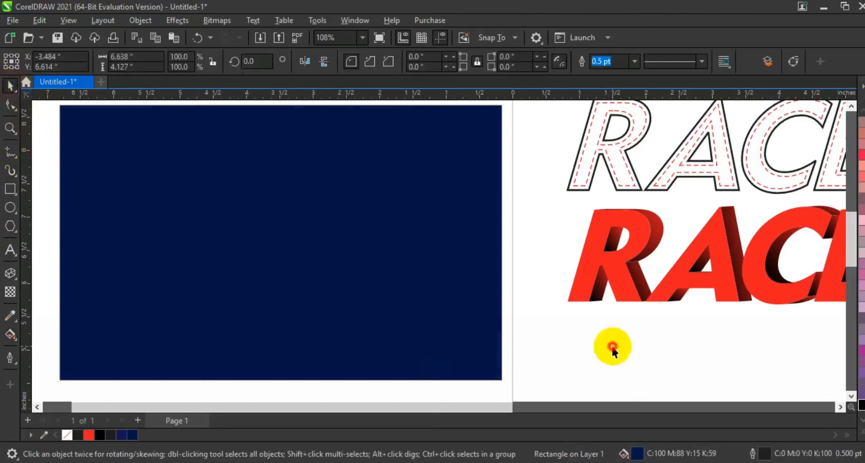
Bring the grouped red lettering to the front and place it on the navy rectangle, scaled down to about 5.81 inches wide
{"action": "left_click", "coordinate": [613, 348]}
{"action": "key", "text": "F3"}
{"action": "key", "text": "Escape"}
{"action": "left_click_drag", "start_coordinate": [518, 191], "coordinate": [836, 338]}
{"action": "key", "text": "shift+Page_Up"}
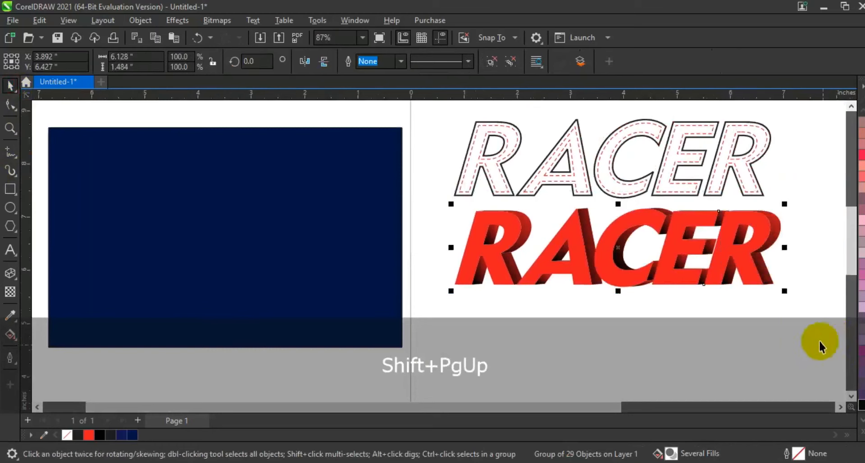
{"action": "left_click_drag", "start_coordinate": [707, 263], "coordinate": [314, 254]}
{"action": "left_click_drag", "start_coordinate": [389, 280], "coordinate": [344, 249]}
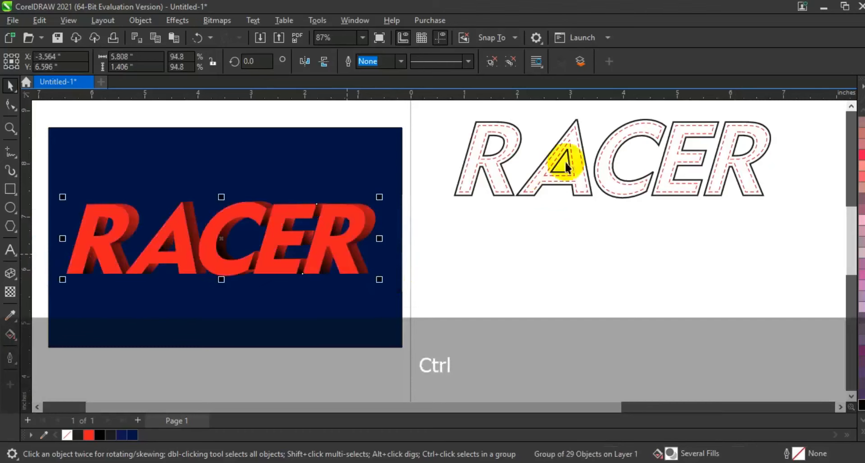
Set the solid black outline of the remaining RACER lettering to 0.5 pt
{"action": "left_click_drag", "start_coordinate": [440, 101], "coordinate": [615, 202]}
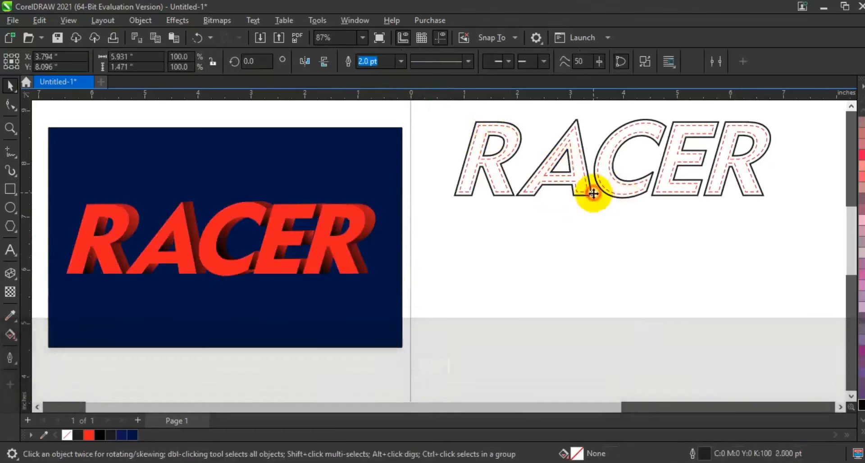
{"action": "left_click", "coordinate": [398, 63]}
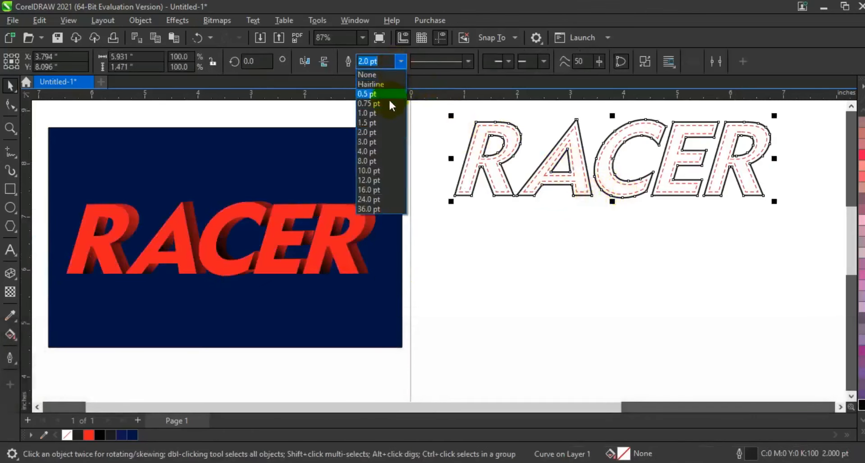
{"action": "left_click", "coordinate": [389, 99]}
Bring the solid and dashed RACER outlines to the front together and place them over the red lettering
{"action": "left_click_drag", "start_coordinate": [429, 101], "coordinate": [804, 241]}
{"action": "key", "text": "shift+Page_Up"}
{"action": "left_click_drag", "start_coordinate": [615, 159], "coordinate": [221, 236]}
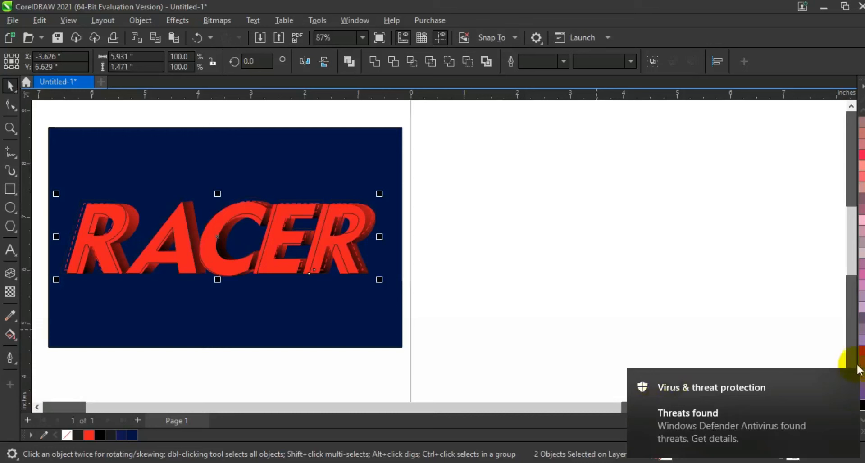
Change the outline color of both the solid and dashed RACER outlines to white
{"action": "left_click", "coordinate": [847, 377]}
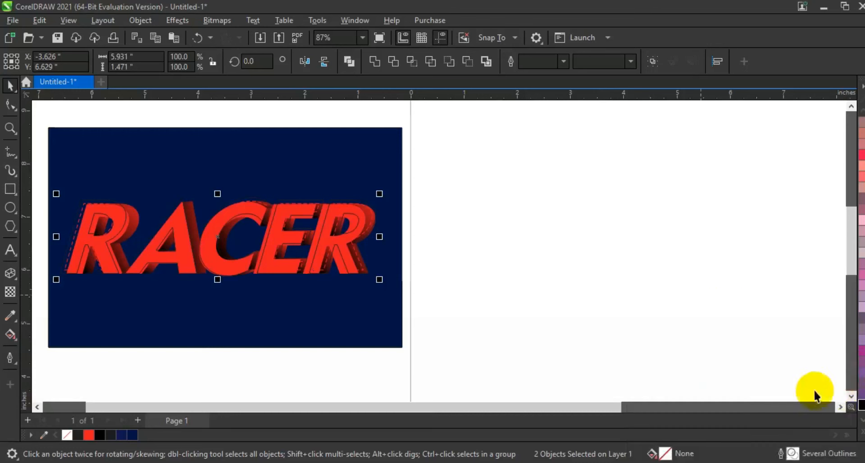
{"action": "left_click", "coordinate": [862, 434]}
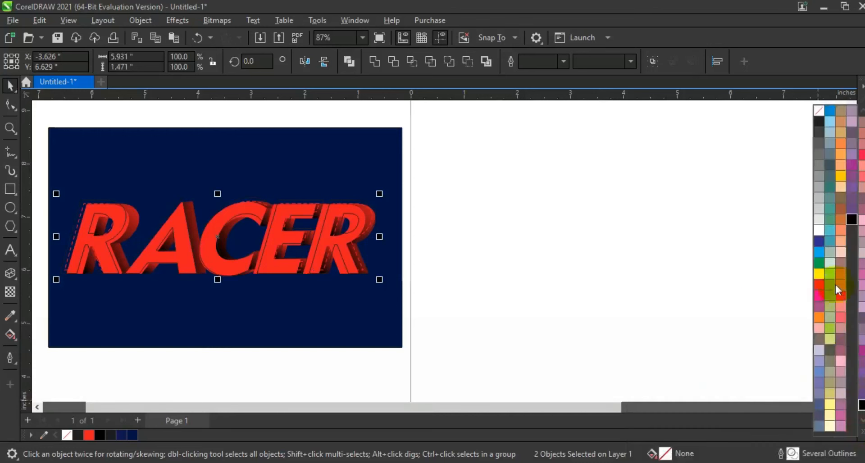
{"action": "right_click", "coordinate": [818, 233]}
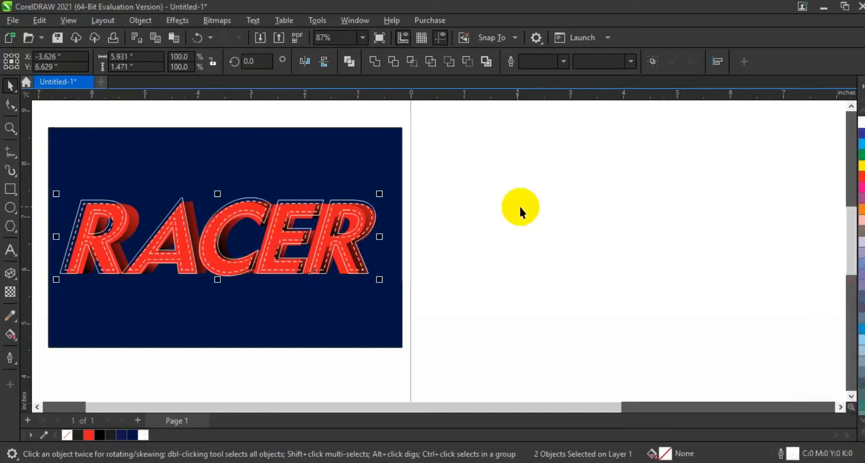
Try shifting the two white outlines slightly up and to the left of the red letters, and undo the move
{"action": "key", "text": "shift+F2"}
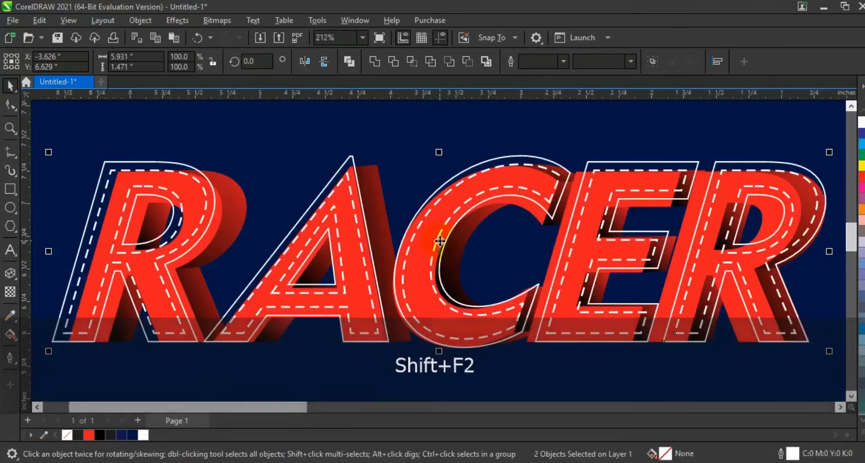
{"action": "key", "text": "Left"}
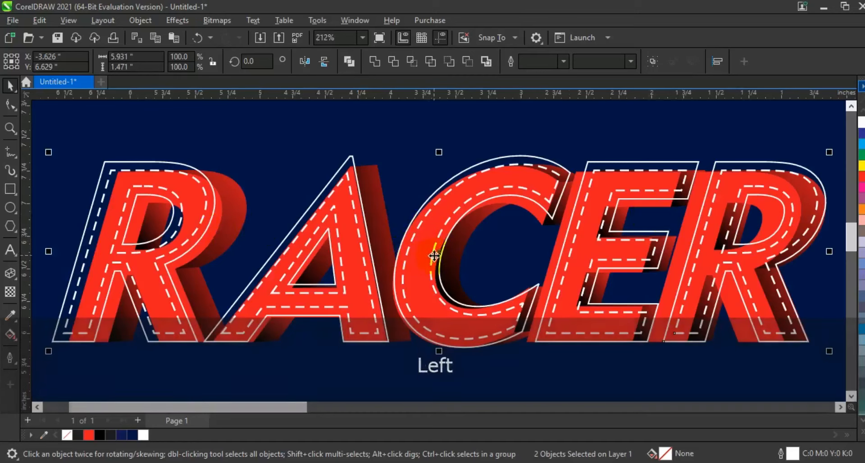
{"action": "left_click_drag", "start_coordinate": [433, 253], "coordinate": [430, 253]}
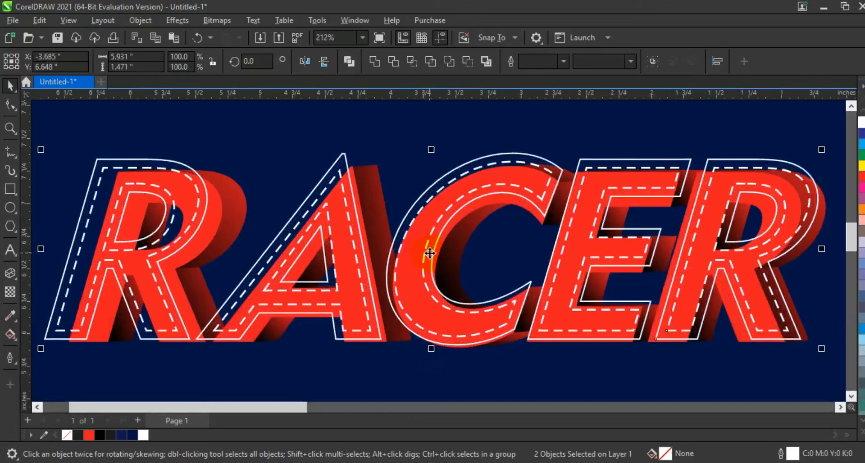
{"action": "key", "text": "F3"}
{"action": "key", "text": "F3"}
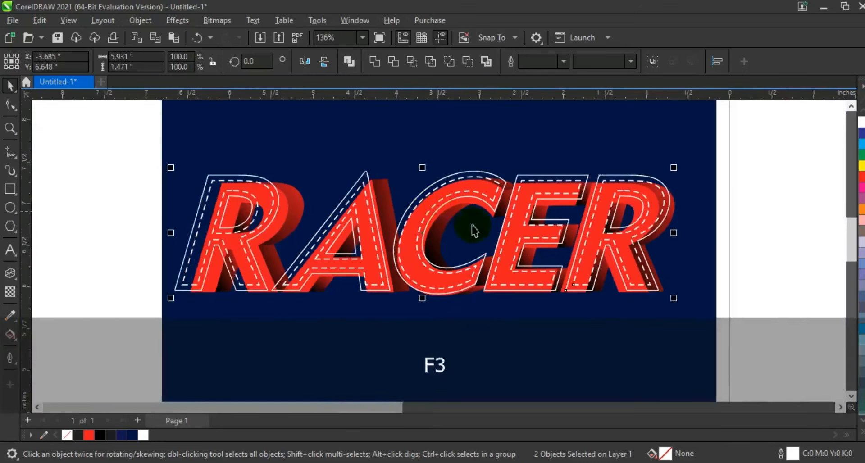
{"action": "key", "text": "Escape"}
{"action": "left_click", "coordinate": [560, 334]}
{"action": "key", "text": "shift+F2"}
{"action": "key", "text": "Escape"}
{"action": "left_click_drag", "start_coordinate": [709, 149], "coordinate": [96, 320]}
{"action": "left_click_drag", "start_coordinate": [146, 168], "coordinate": [742, 321]}
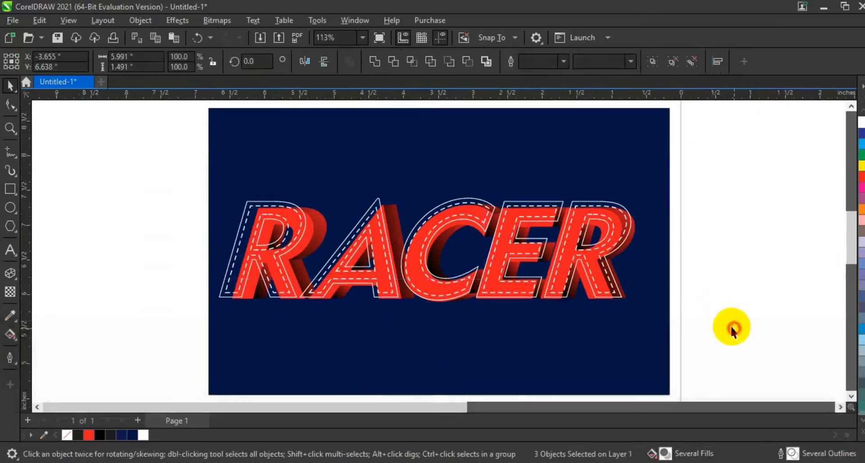
{"action": "key", "text": "ctrl+z"}
Narrow the two white outlines to about 5.84 inches wide and offset them slightly up and left of the red lettering
{"action": "key", "text": "shift"}
{"action": "key", "text": "F3"}
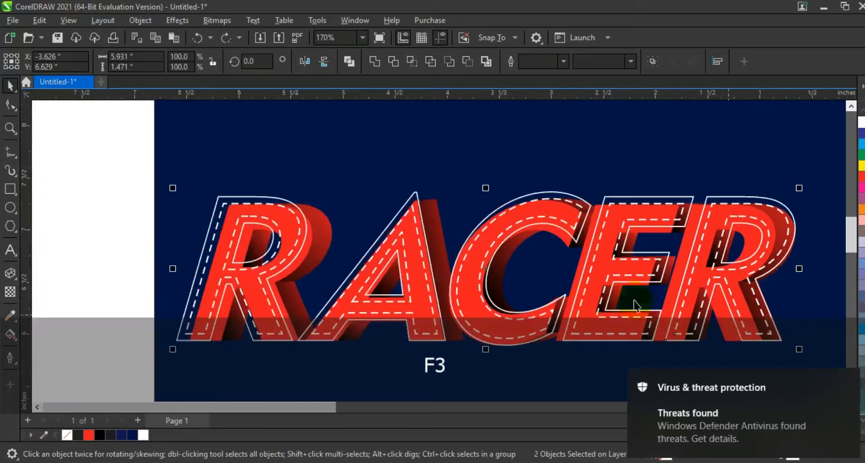
{"action": "left_click", "coordinate": [848, 380]}
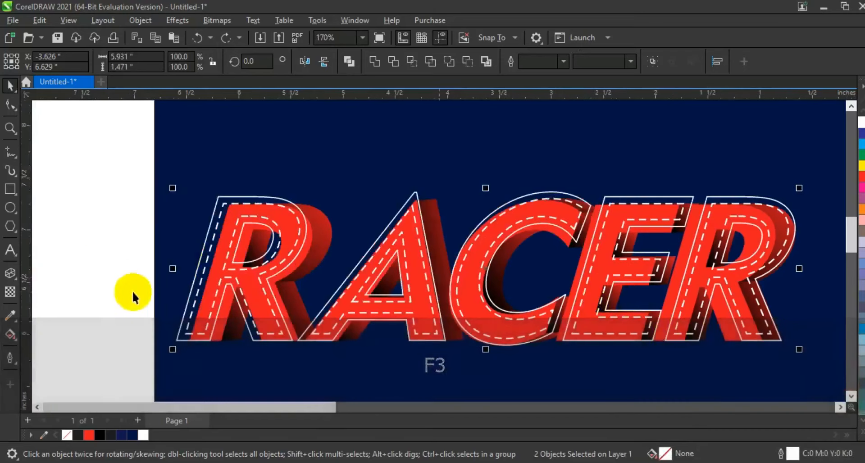
{"action": "mouse_move", "coordinate": [176, 268]}
{"action": "left_mouse_down"}
{"action": "mouse_move", "coordinate": [183, 266]}
{"action": "mouse_move", "coordinate": [176, 269]}
{"action": "left_mouse_up"}
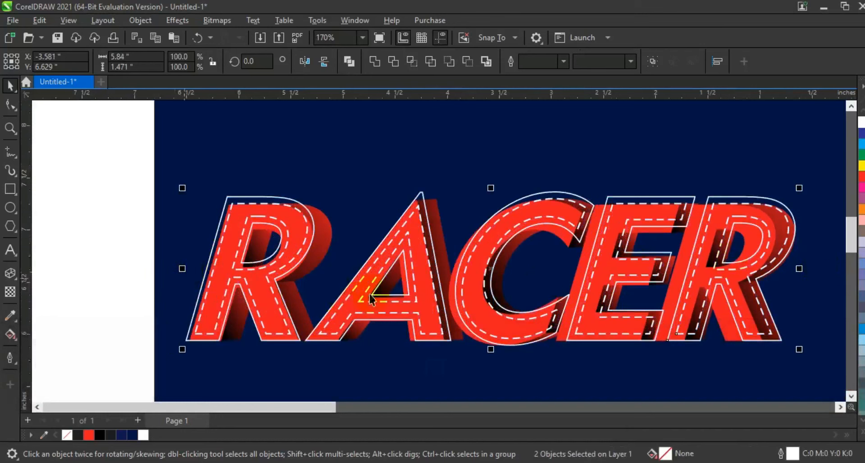
{"action": "left_click_drag", "start_coordinate": [440, 276], "coordinate": [434, 271]}
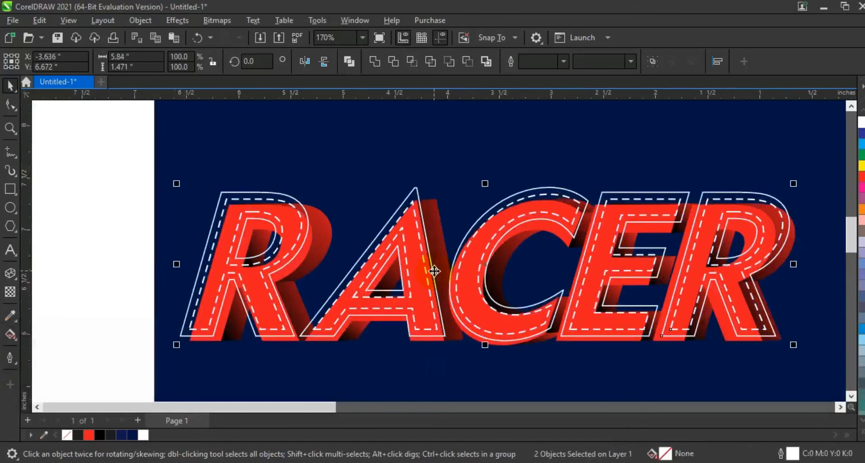
Review the whole navy rectangle with the offset white outlines over the red RACER lettering
{"action": "left_click", "coordinate": [495, 381]}
{"action": "key", "text": "F3"}
{"action": "key", "text": "F3"}
{"action": "key", "text": "Escape"}
{"action": "left_click", "coordinate": [543, 367]}
{"action": "key", "text": "shift+F2"}
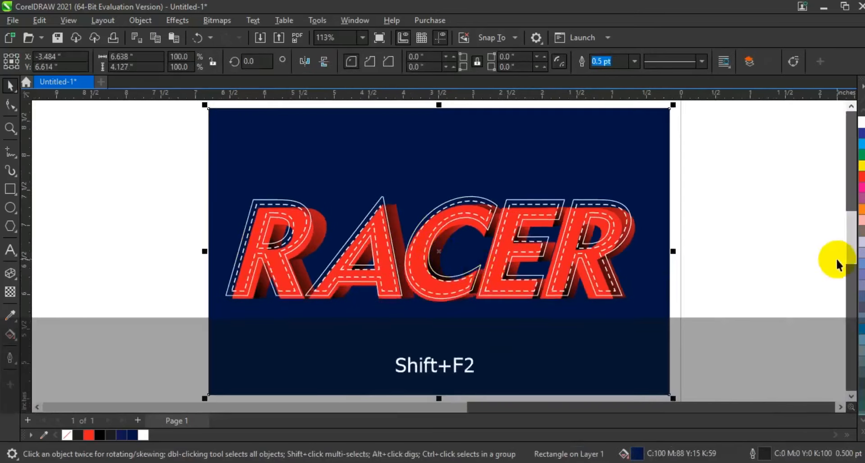